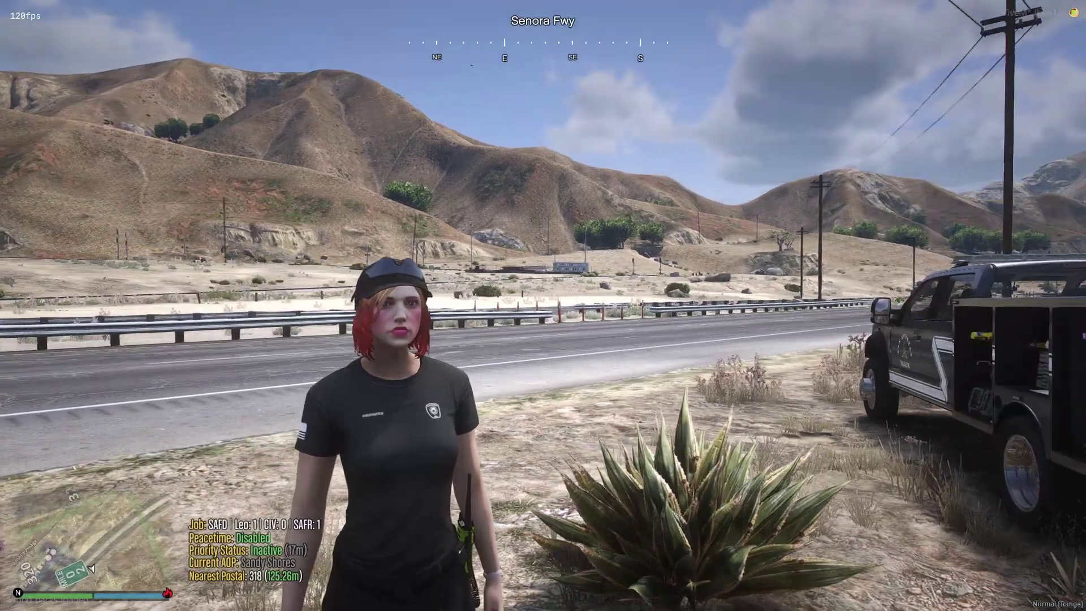
Walk to the parked San Andreas Fire & Rescue truck and get into it
key(w)
key(w)
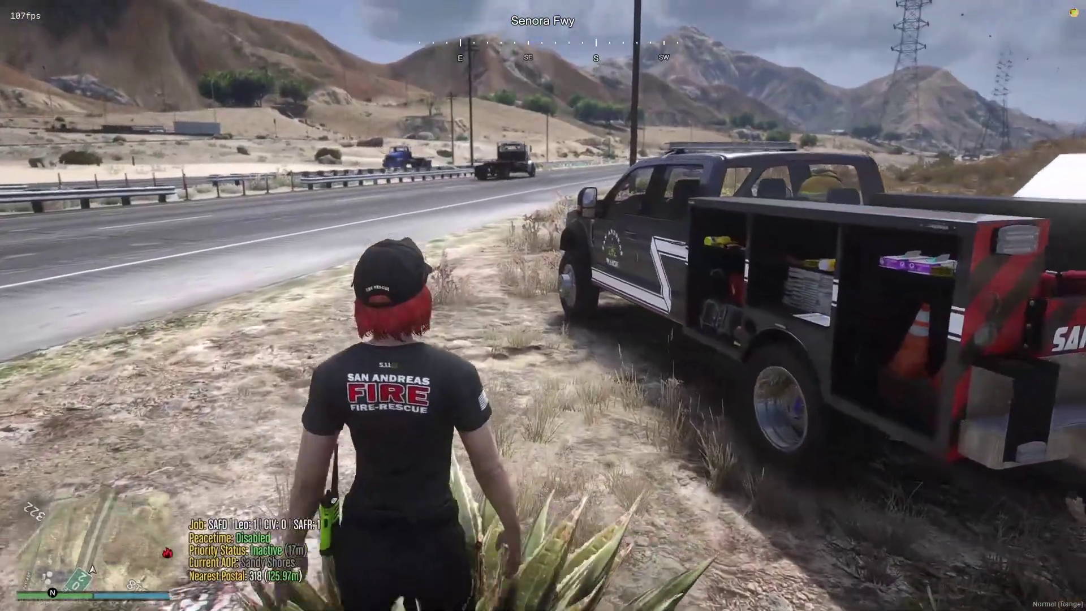
key(w)
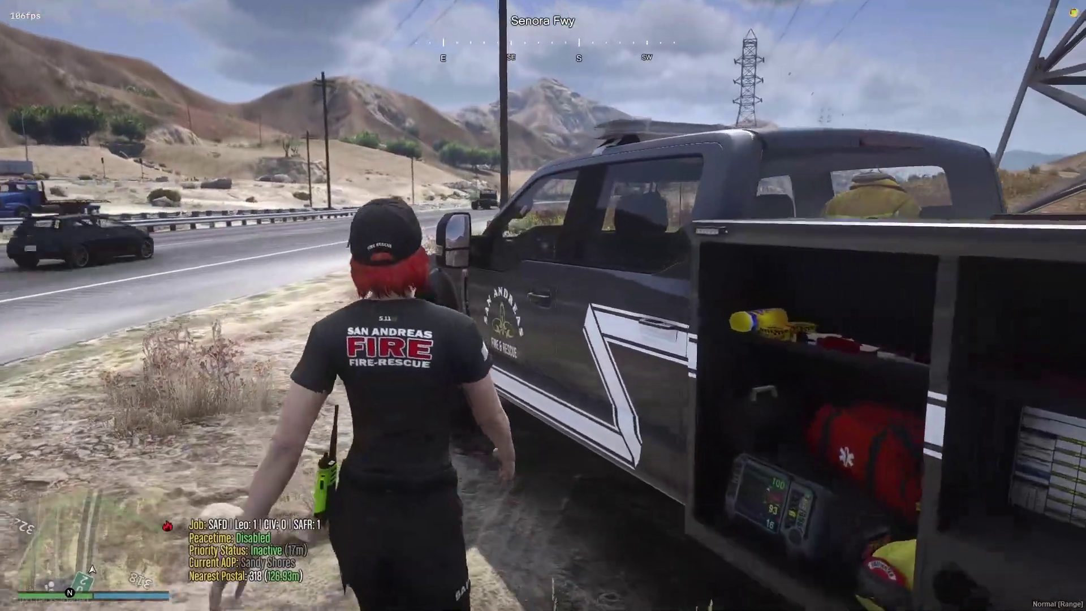
key(w)
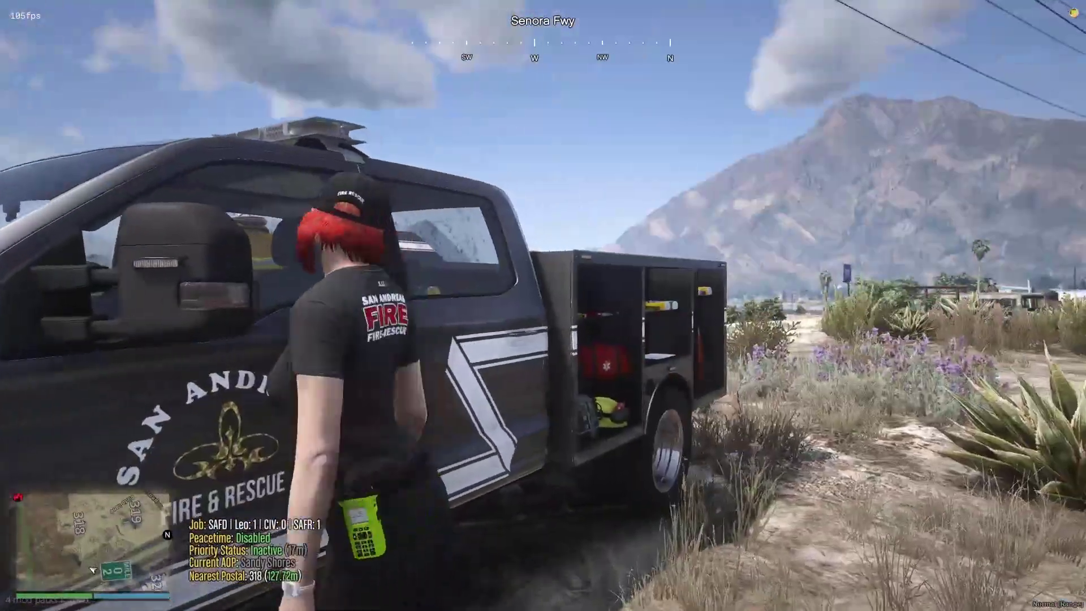
key(f)
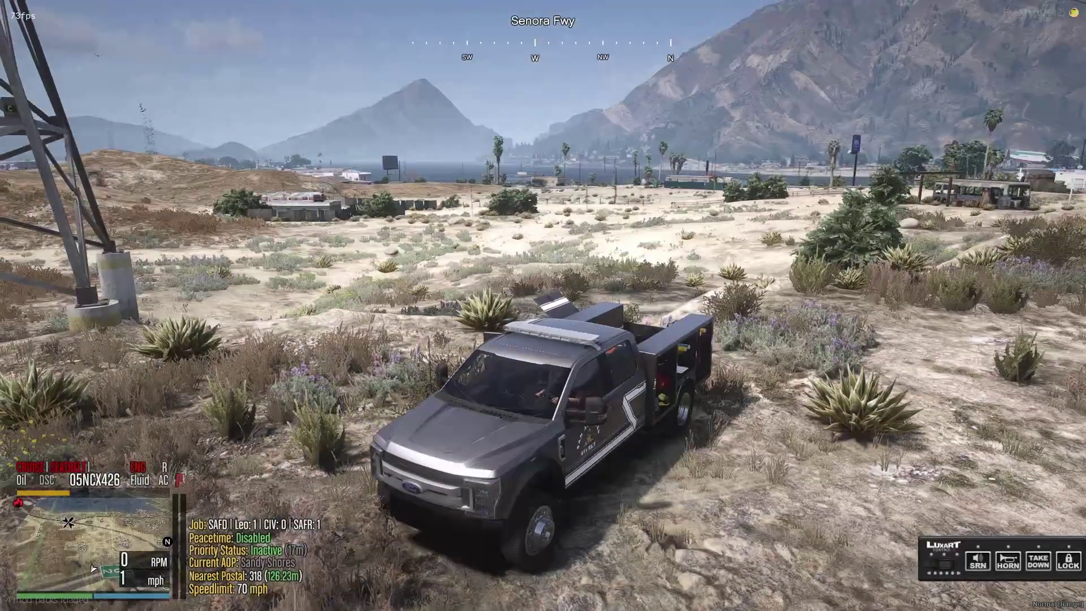
key(s)
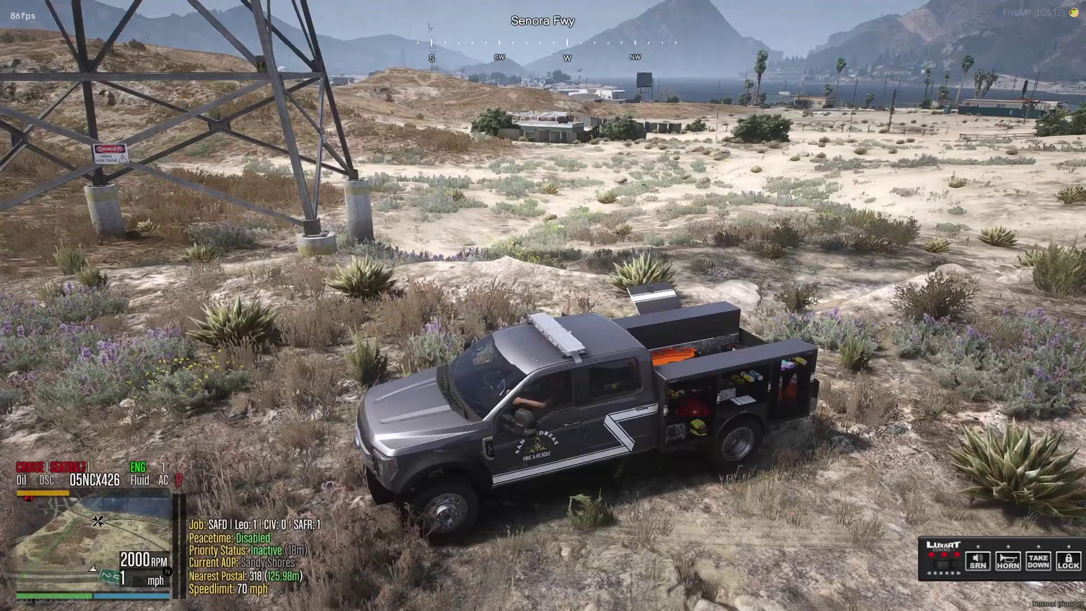
Switch to FileZilla, show the game server's connection and close the other server's connection
key(super)
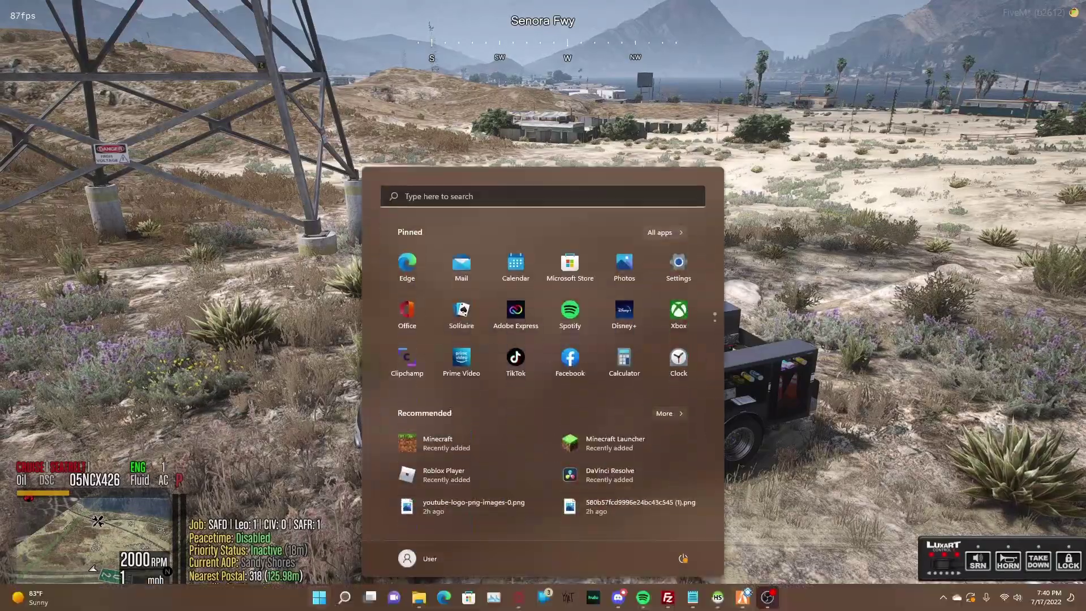
key(Escape)
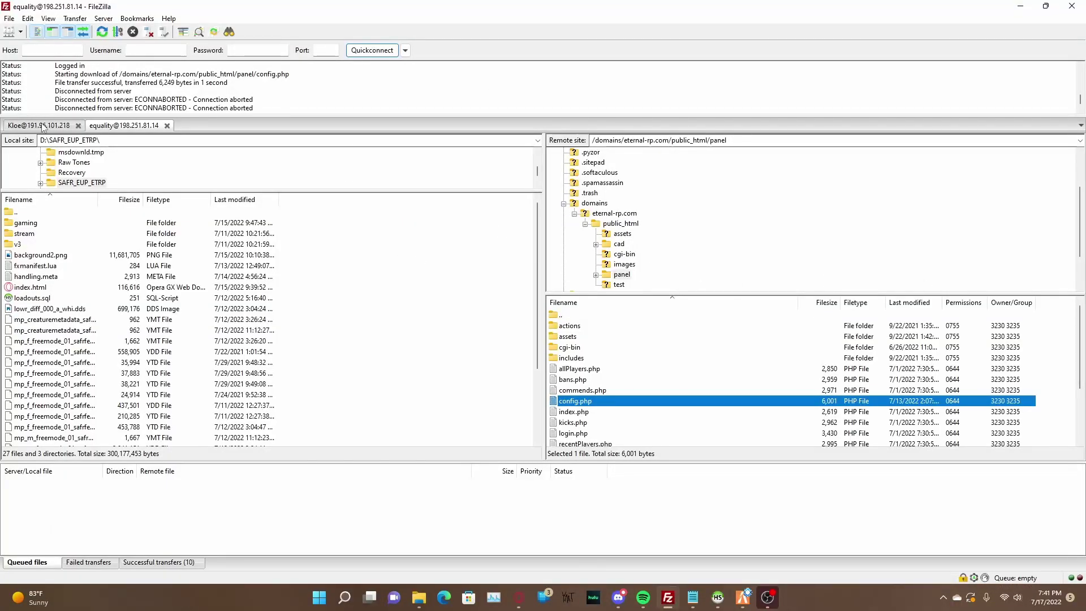
click(43, 125)
click(167, 125)
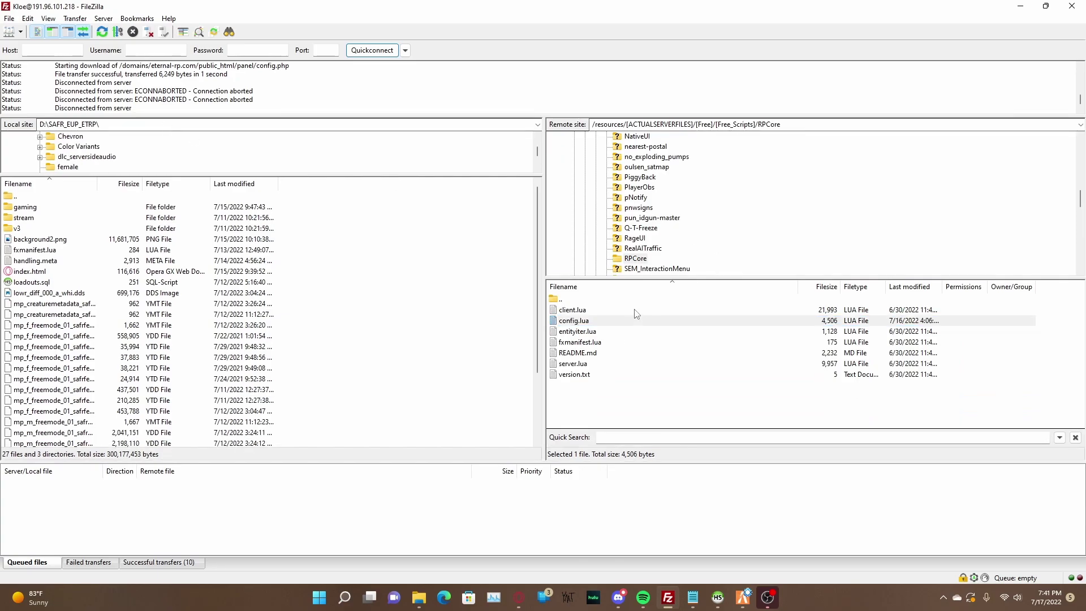
Collapse [Free_Scripts] and [Free_Vehicles] in the remote tree, expand [Purchased] and open its [Purchased_Vehicles] folder
scroll(600, 212, up, 15)
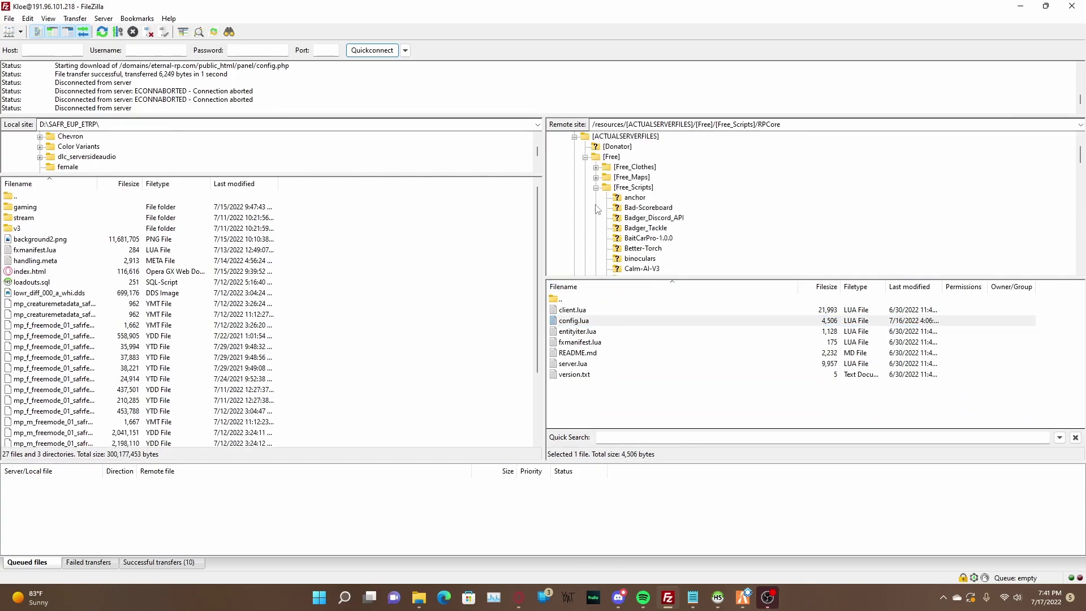
click(595, 187)
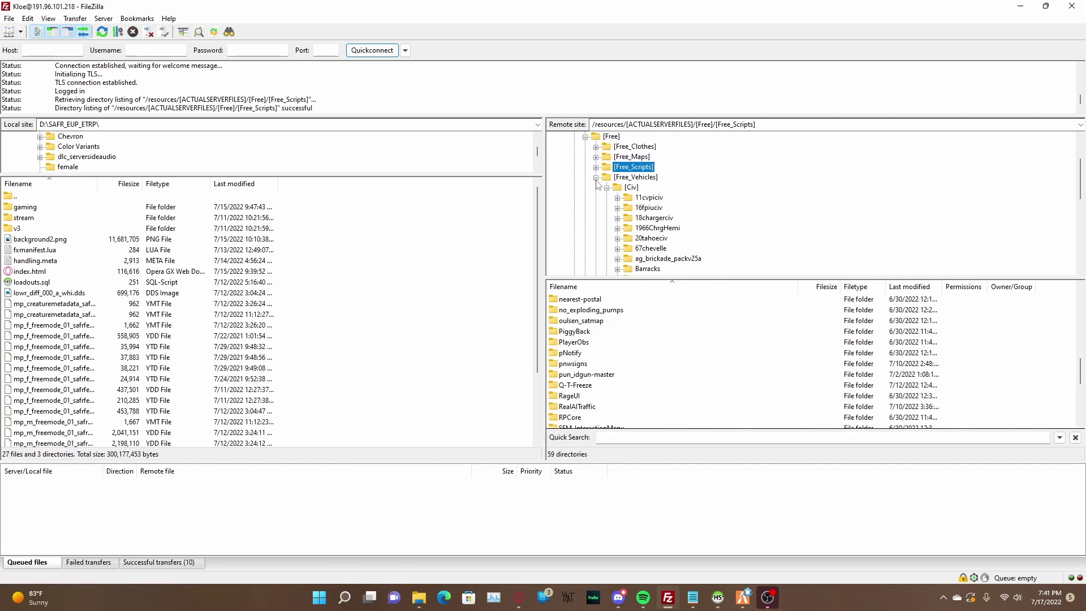
click(596, 178)
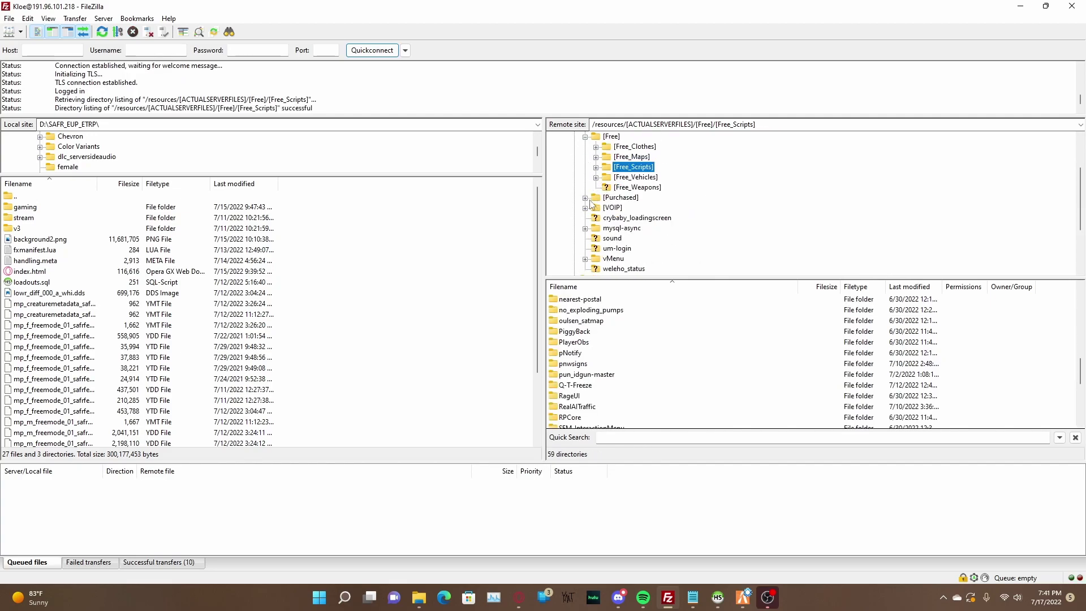
click(585, 197)
click(641, 238)
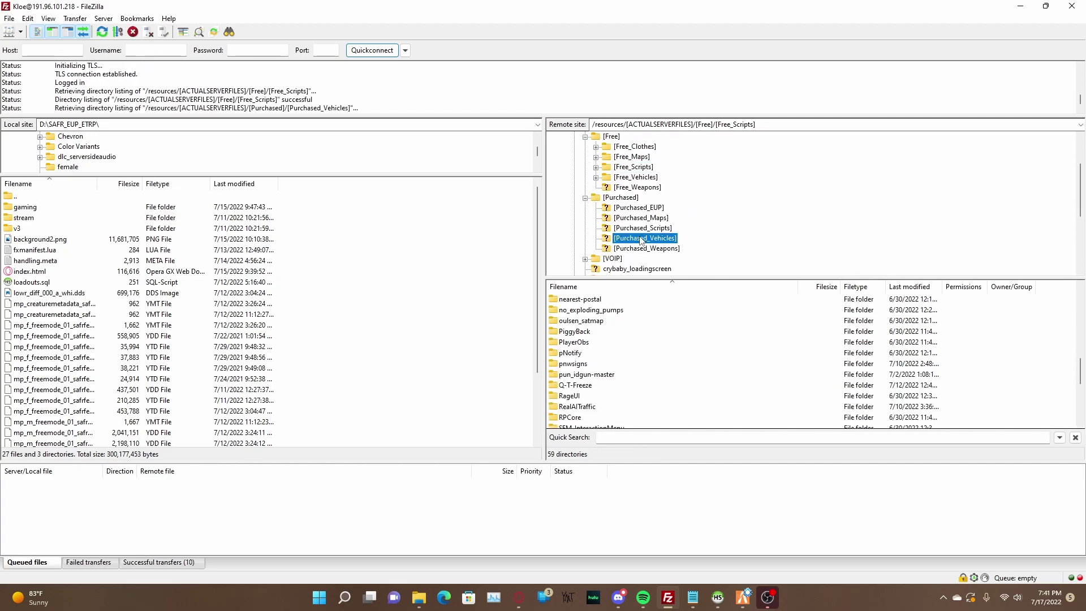
Move the [SAFR] folder out of [SAST] back into [Purchased_Vehicles]
drag(577, 336, 637, 223)
double_click(571, 332)
click(639, 220)
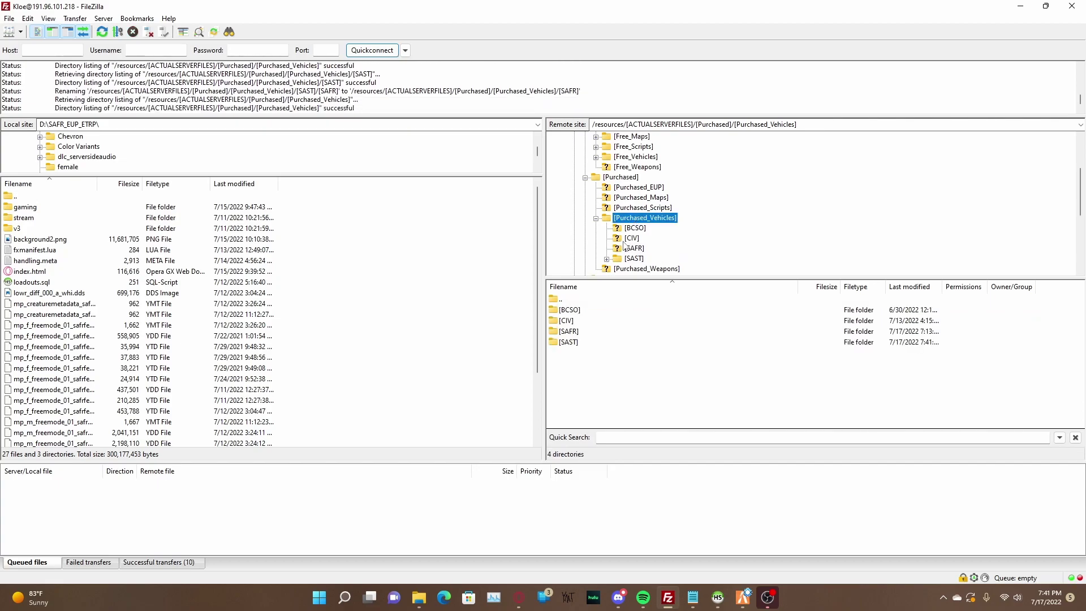
Open the [SAFR] folder on the server and enter its futility vehicle folder
click(571, 332)
key(F2)
double_click(622, 331)
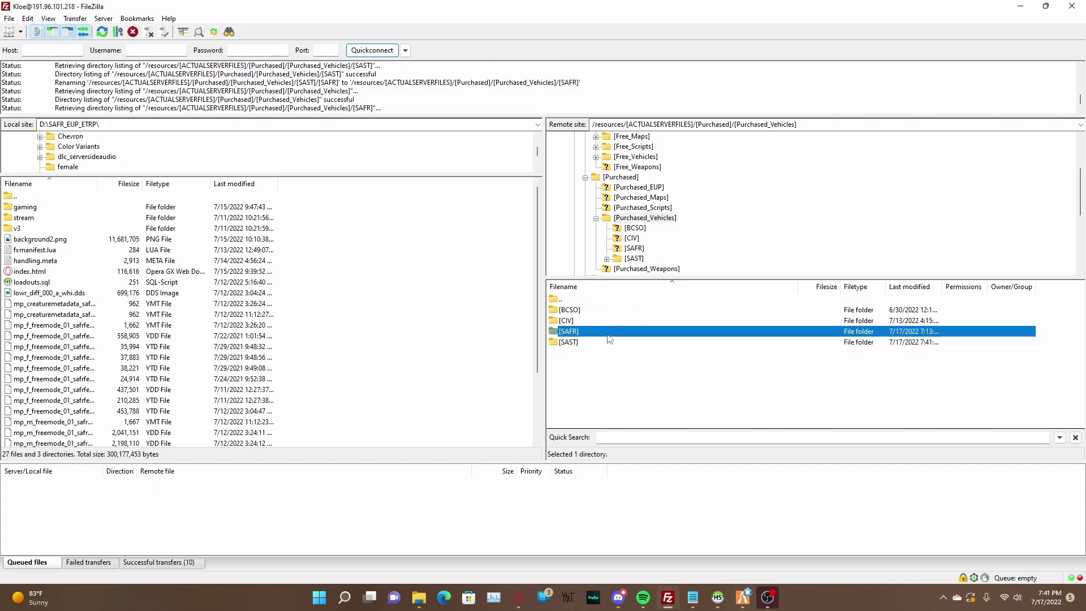
scroll(584, 369, down, 1)
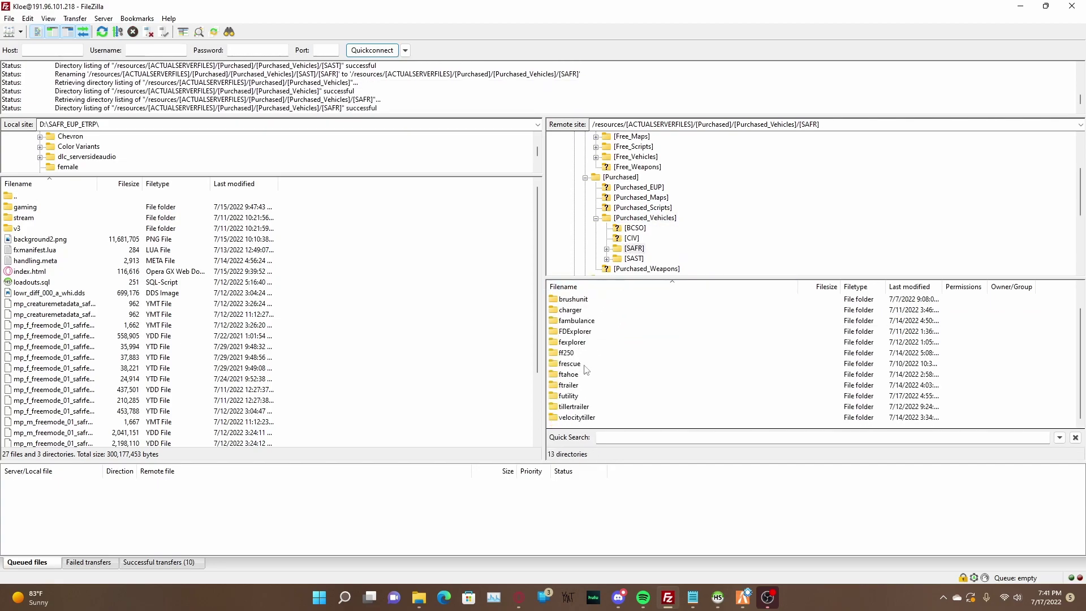
double_click(579, 396)
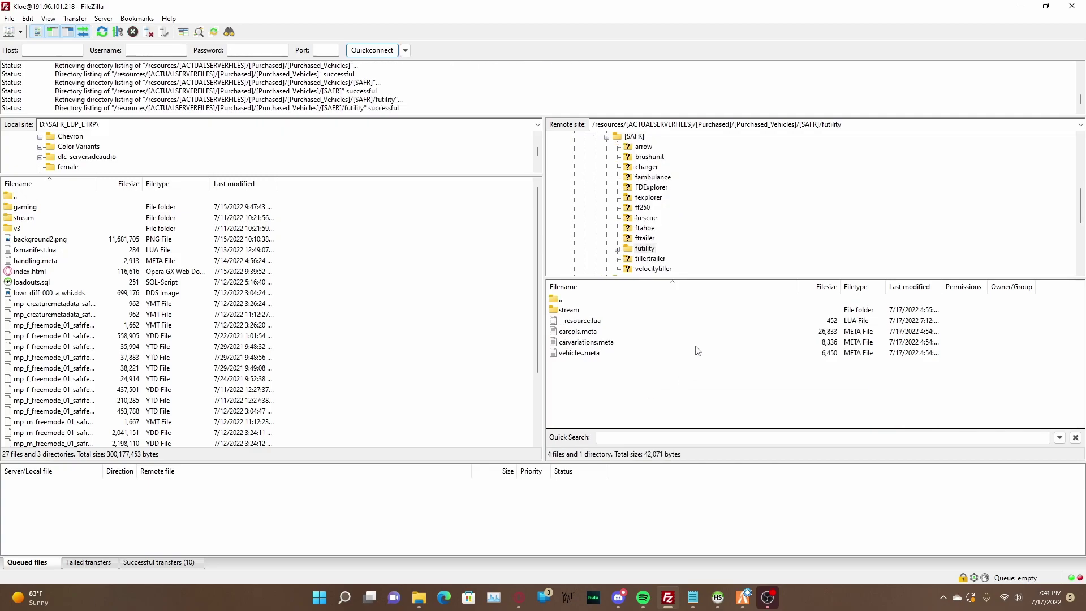
Look into the futility vehicle's stream folder and return to the parent folder
double_click(583, 311)
click(601, 298)
double_click(602, 298)
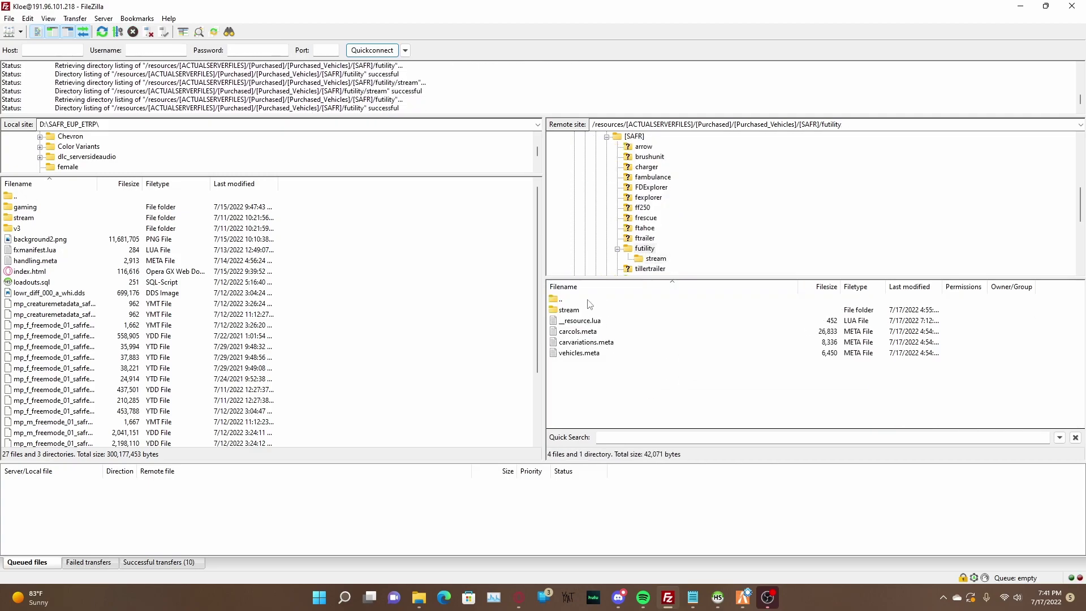
Open carcols.meta and carvariations.meta from the futility folder for editing and arrange their windows side by side
right_click(595, 334)
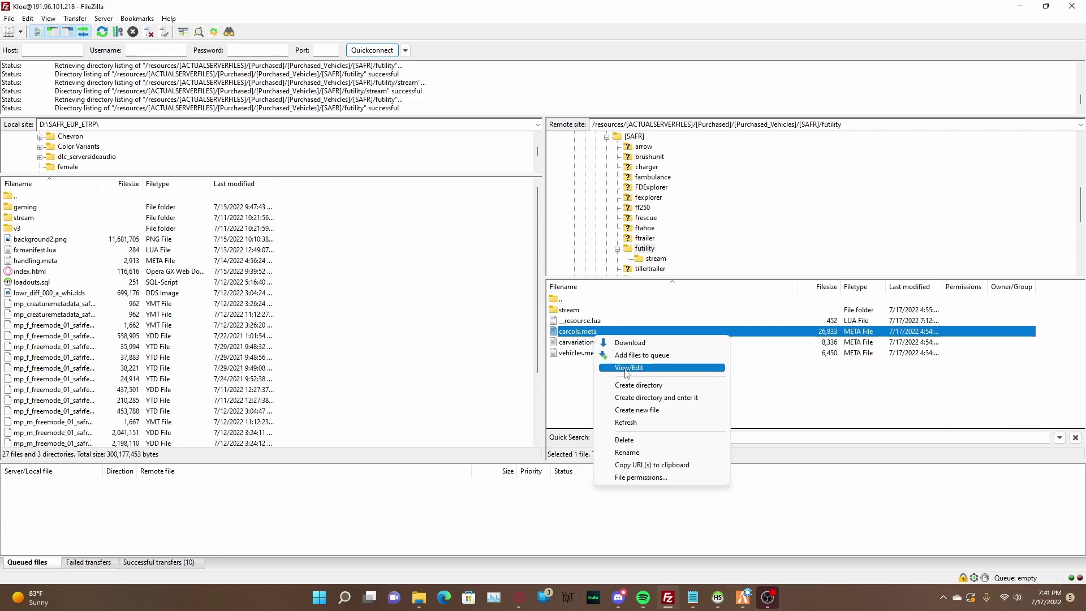
click(625, 369)
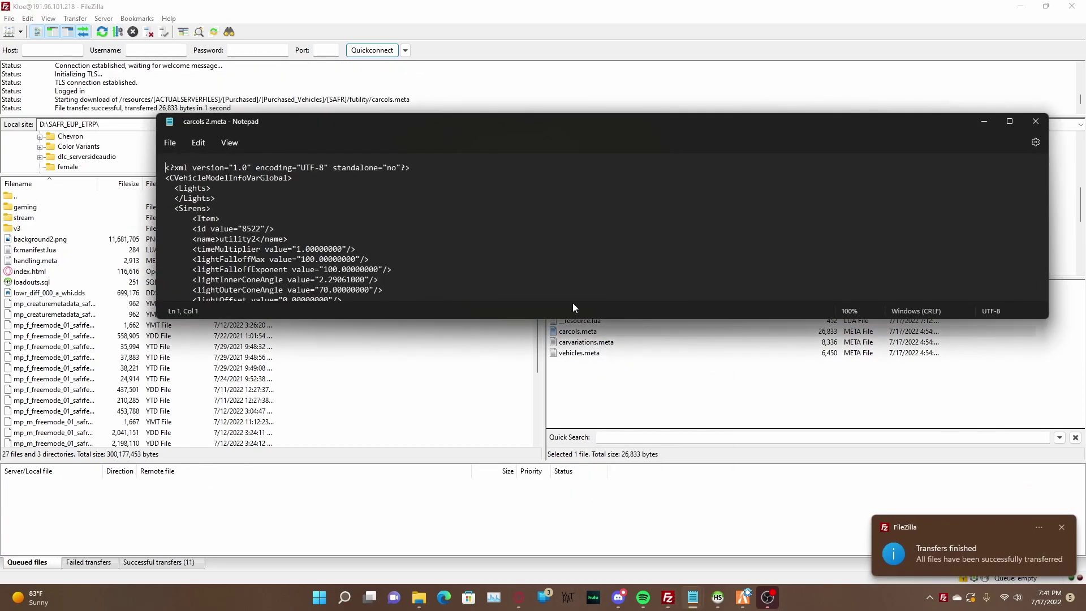
drag(492, 112, 339, 35)
right_click(621, 342)
click(656, 374)
drag(553, 124, 1073, 66)
click(230, 103)
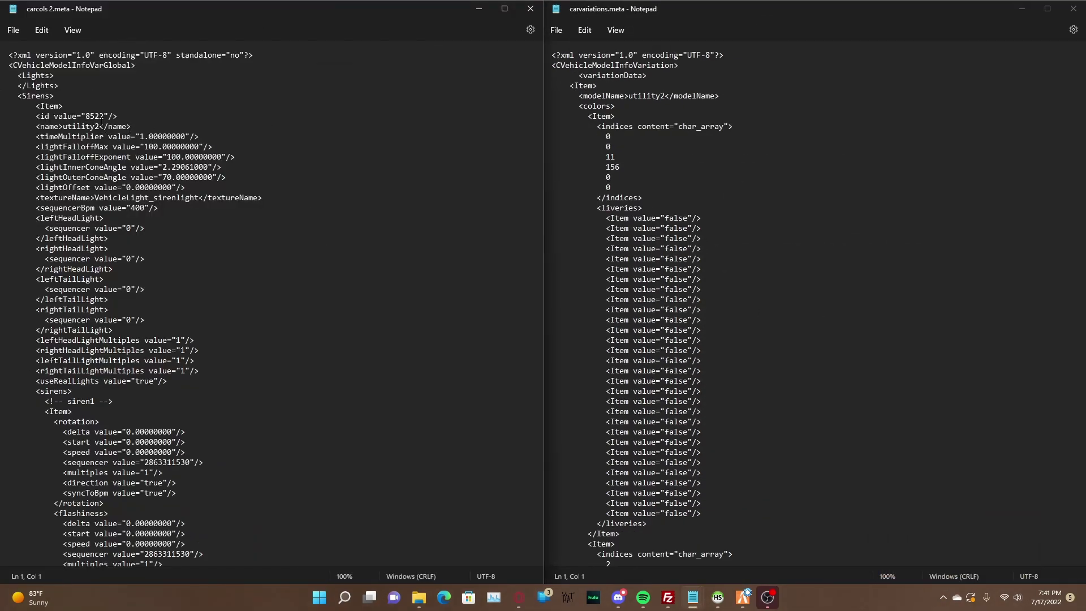
Copy the siren id value from carcols.meta and find the matching sirenSettings value in carvariations.meta
double_click(100, 126)
key(shift+Right)
double_click(102, 112)
key(ctrl+c)
click(652, 148)
key(ctrl+f)
key(ctrl+v)
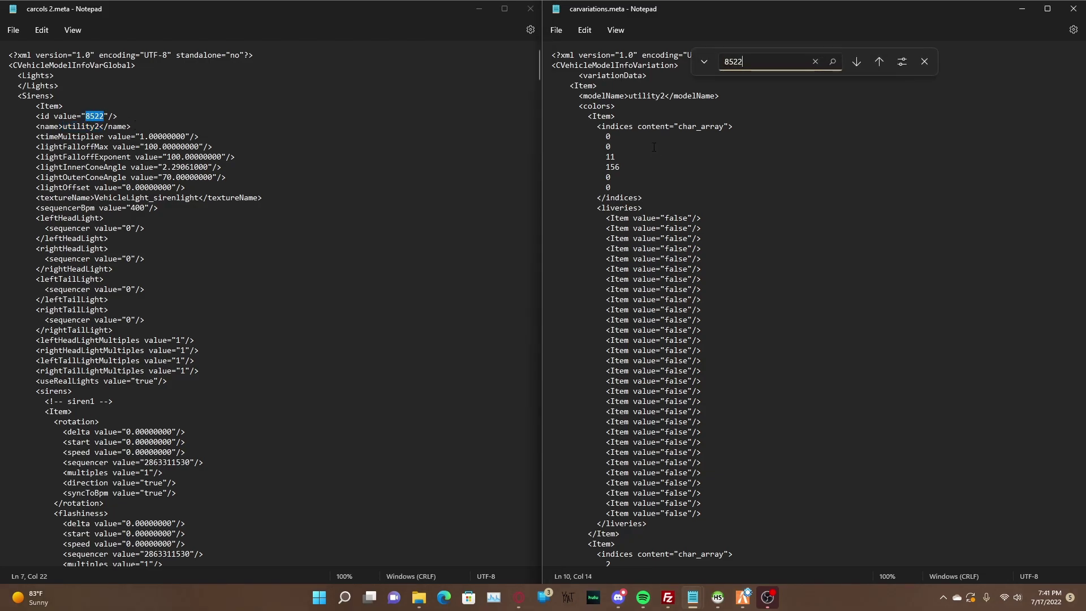
key(Return)
scroll(654, 148, down, 1)
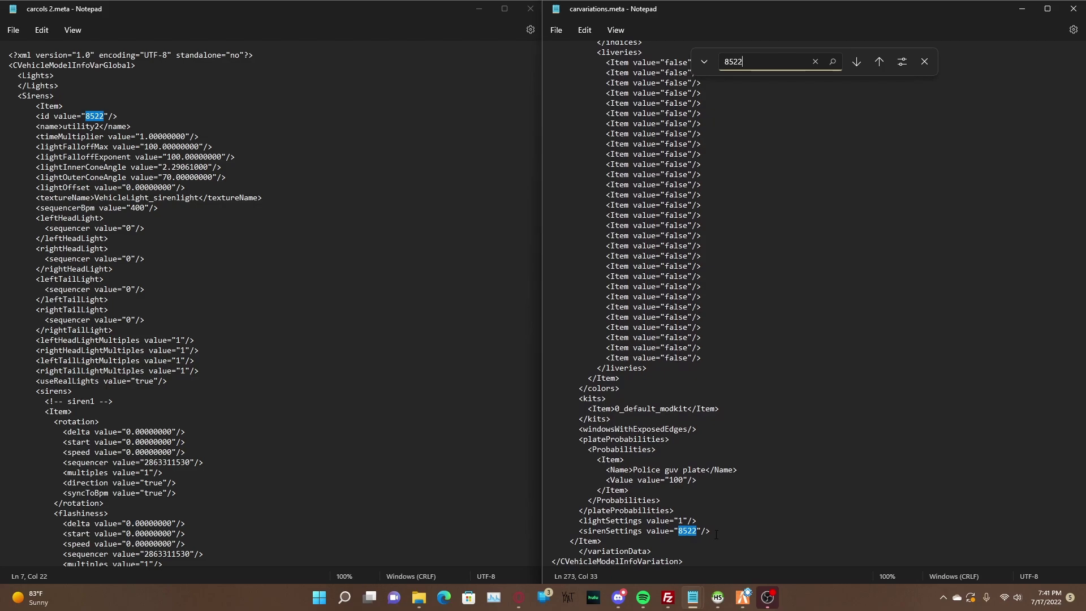
Set the siren id value in carcols.meta to 54389
click(105, 117)
drag(103, 115, 85, 107)
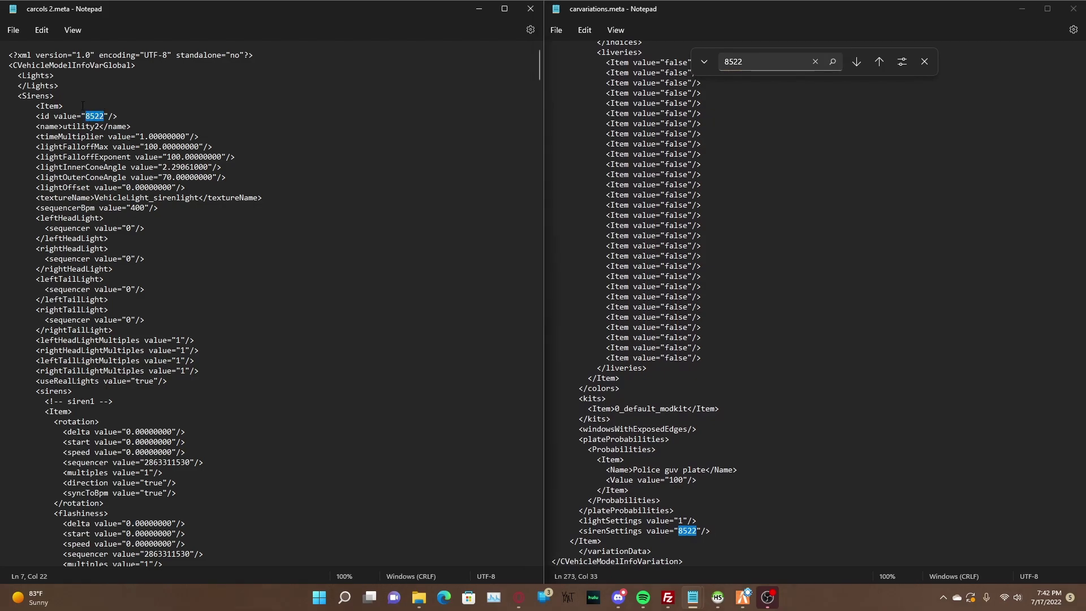
text(543809)
key(BackSpace)
key(BackSpace)
text(90)
key(BackSpace)
Set the sirenSettings value in carvariations.meta to 54389
key(shift+Right)
key(shift+Right)
key(shift+Right)
drag(685, 530, 683, 530)
click(687, 531)
text(54389)
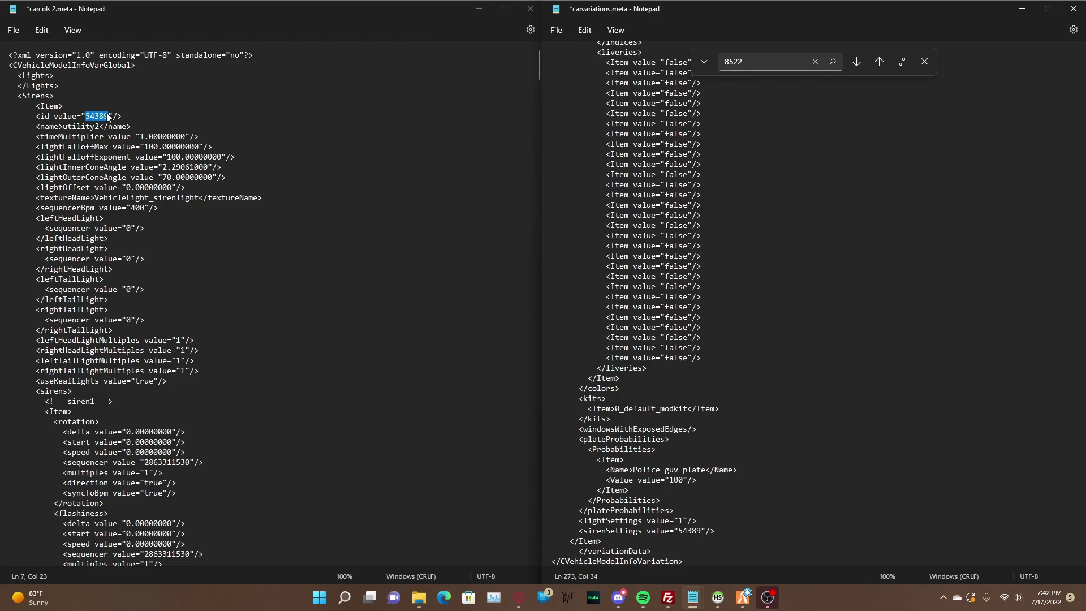
Compare the id line in carcols.meta with the sirenSettings line in carvariations.meta
drag(121, 116, 18, 116)
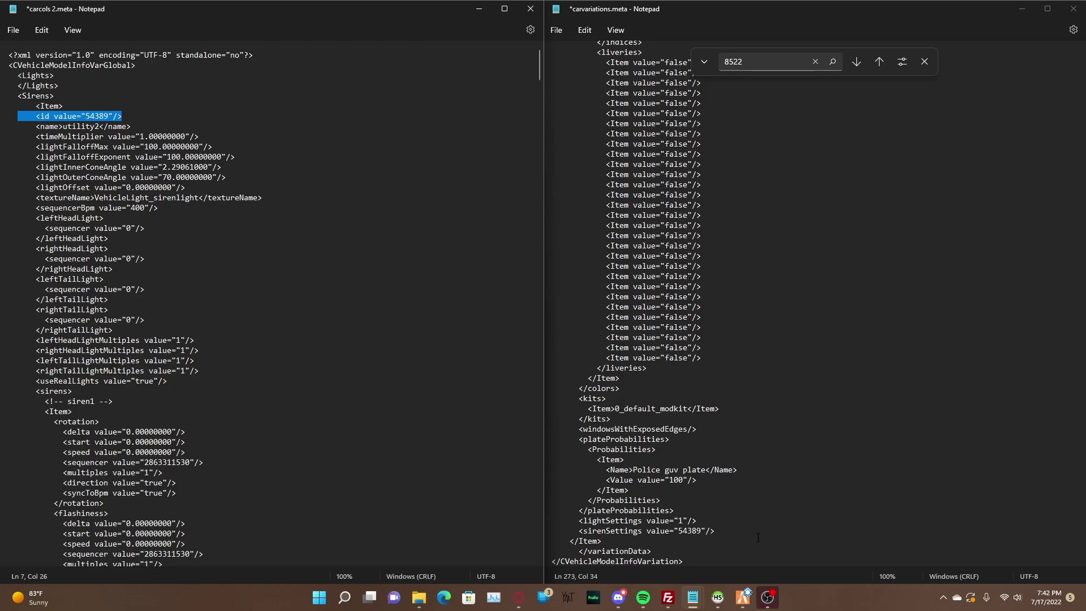
drag(757, 534, 538, 527)
click(58, 116)
drag(720, 532, 517, 534)
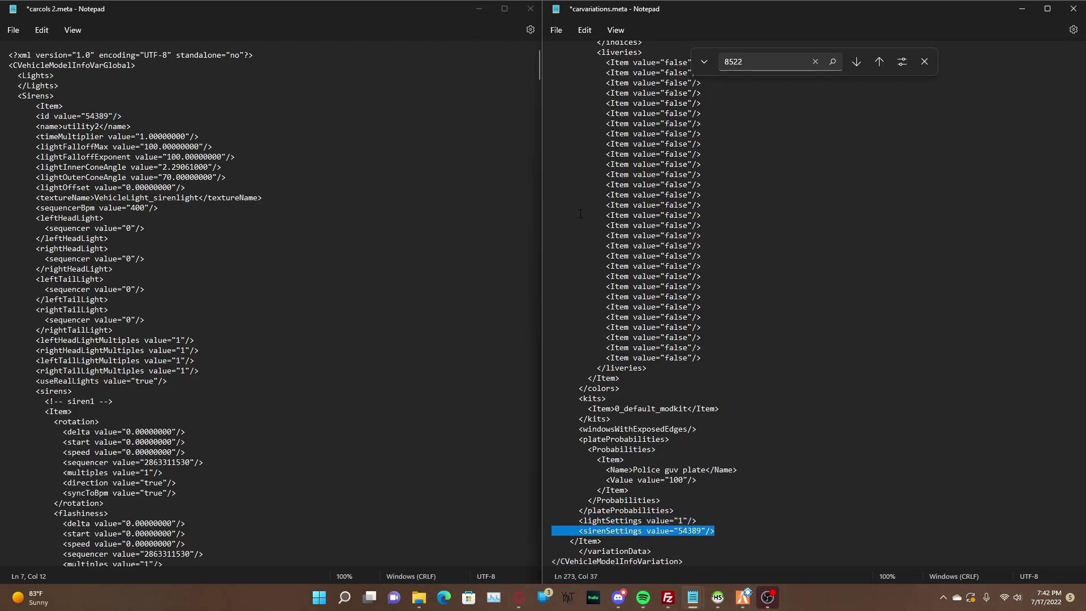
Save and close carcols.meta and carvariations.meta, and upload both changed files back to the server
click(528, 11)
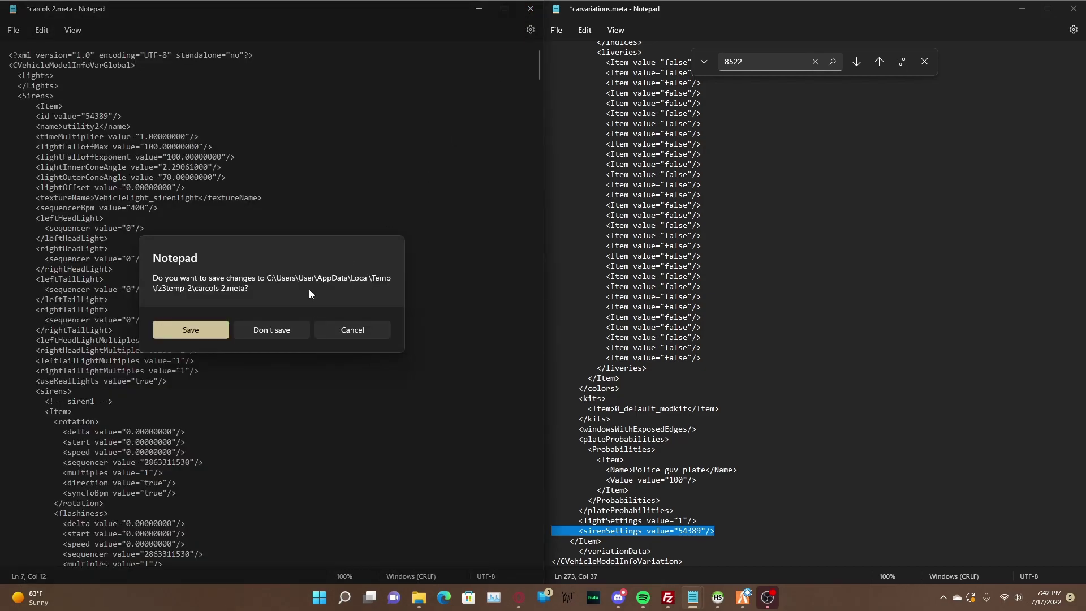
click(207, 333)
click(1072, 8)
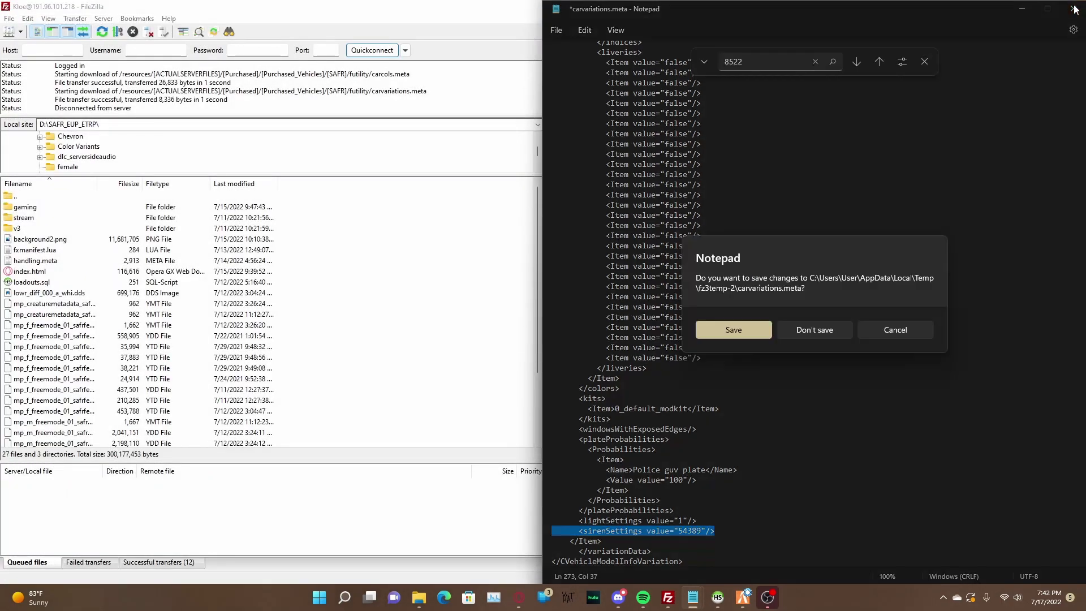
click(718, 335)
click(615, 341)
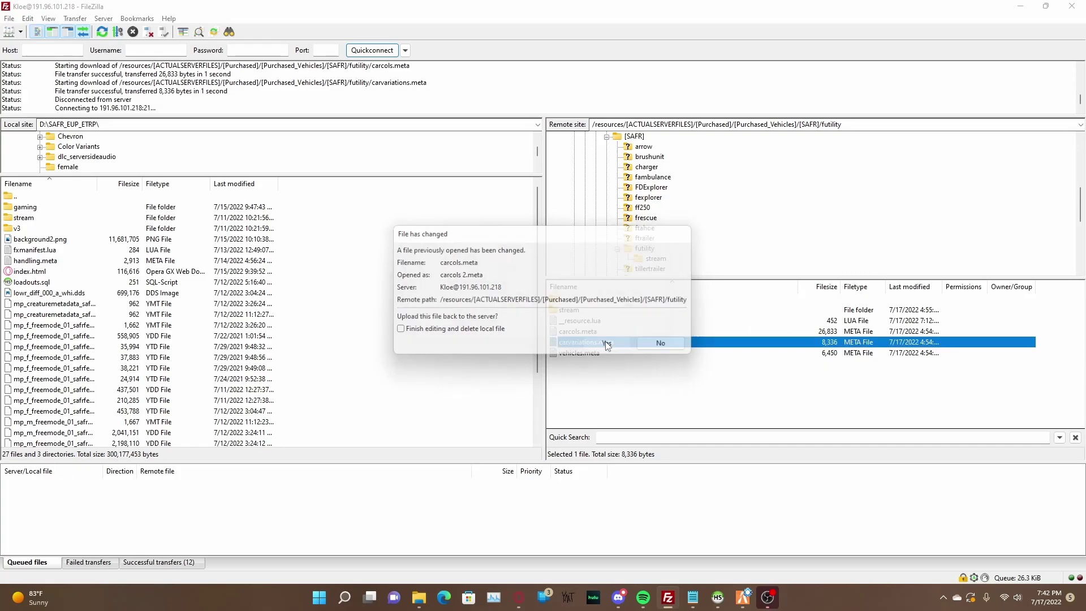
click(612, 338)
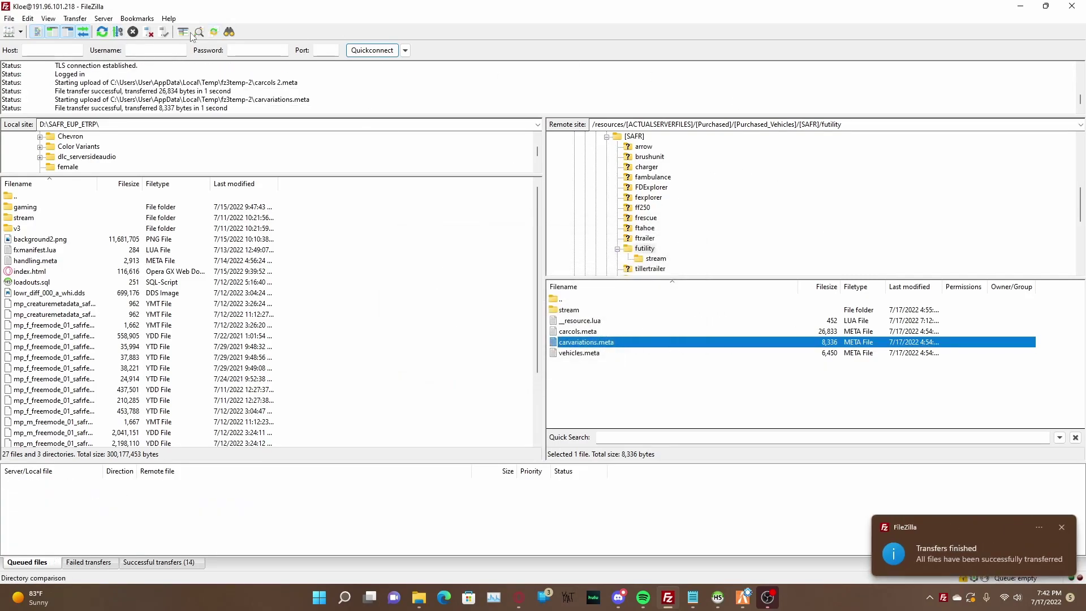
Switch back to FiveM and delete the current truck with the /dv chat command
click(1016, 6)
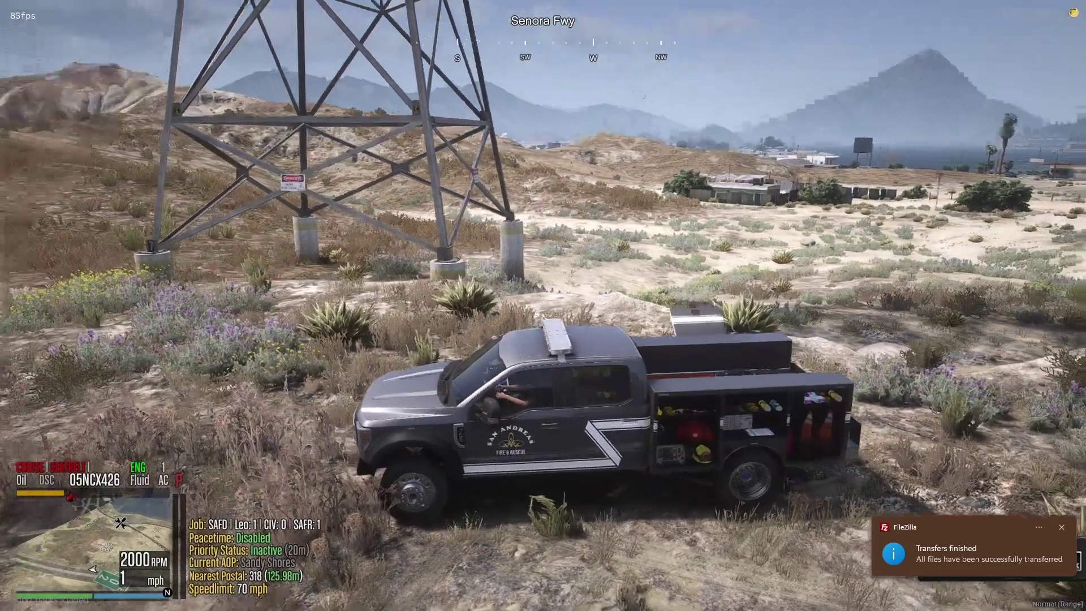
text(t/dv)
key(Return)
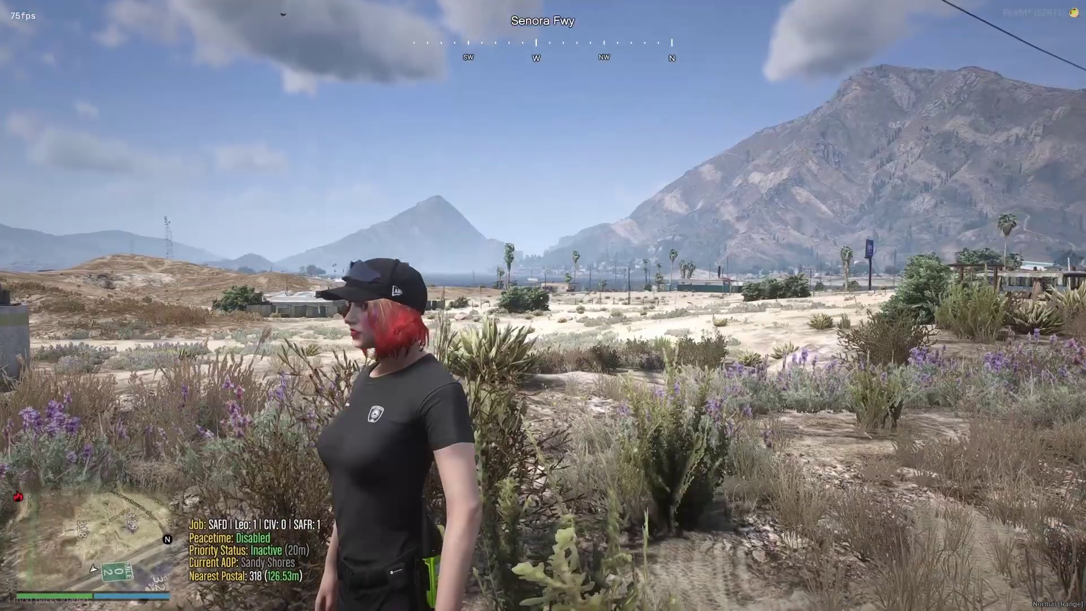
Run refresh and restart futility in the game console to reload the vehicle resource
key(F8)
text(refresh)
key(Return)
text(rest)
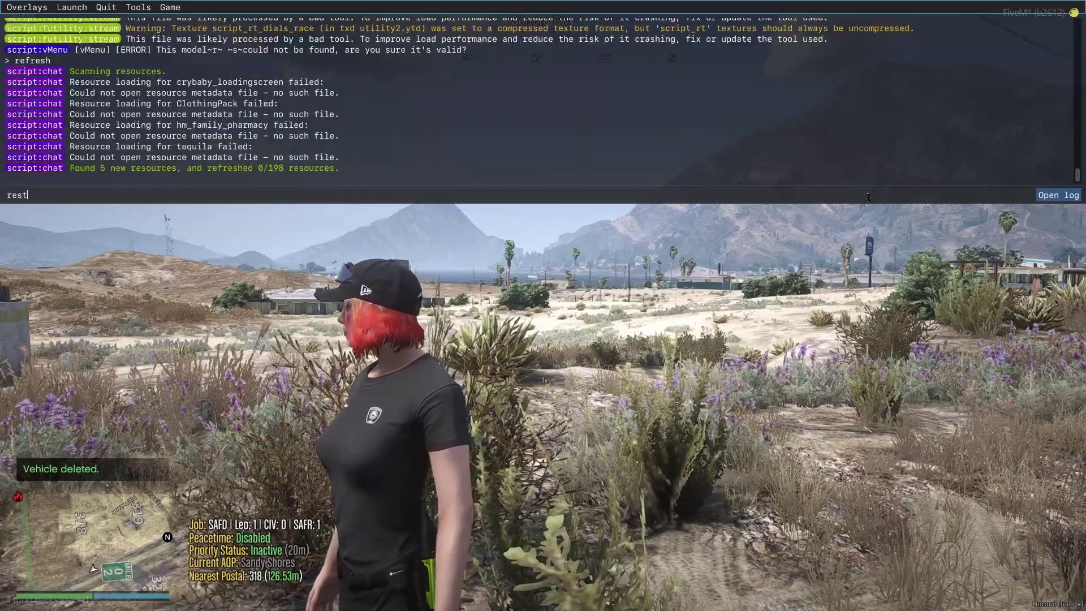
text(art fut)
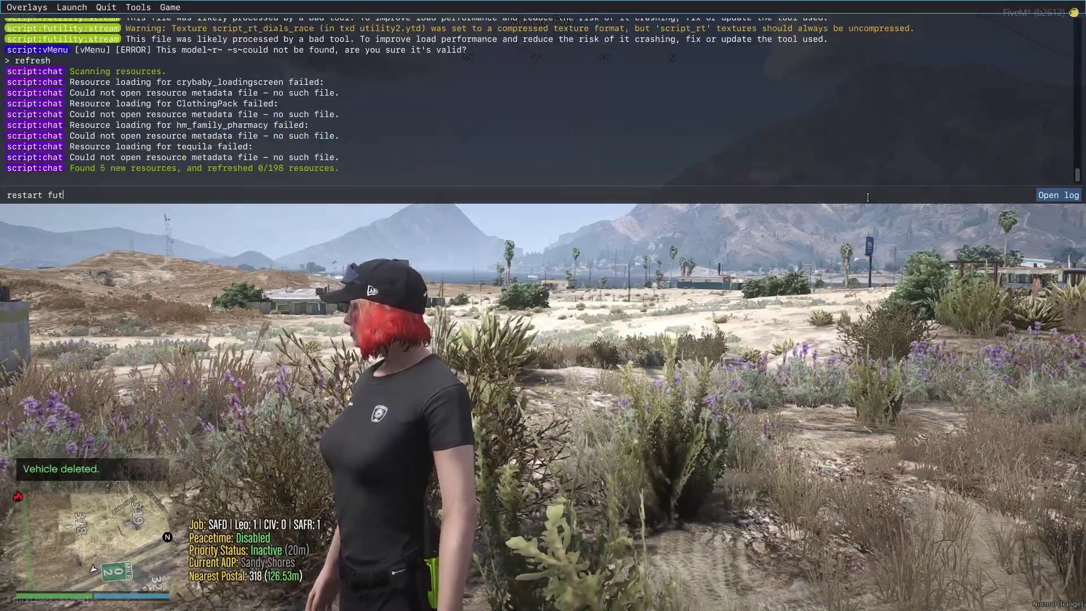
text(ility)
key(Return)
key(F8)
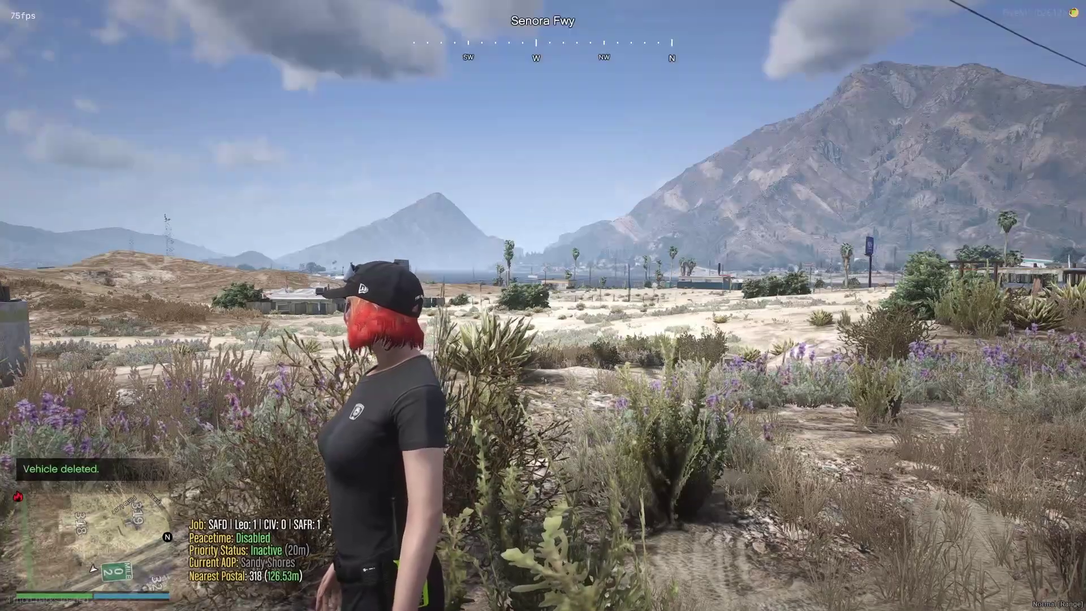
Spawn the utility2 truck by model name through the vehicle spawner
key(m)
key(Down)
key(Return)
key(Down)
key(Return)
key(Return)
text(utility2)
key(Return)
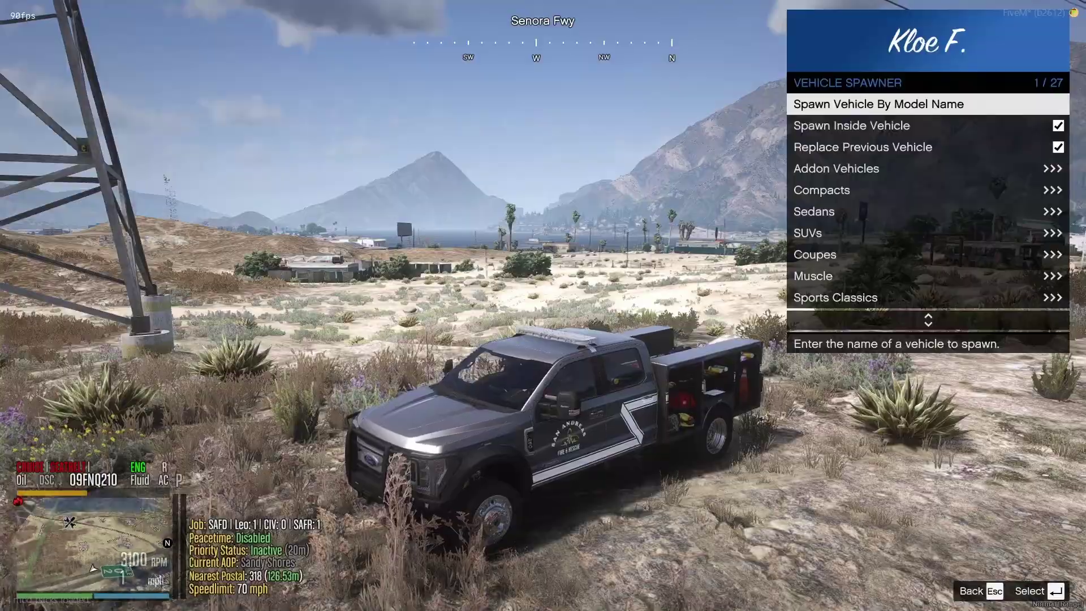
Drive the spawned truck forward and back to check its emergency lights from several sides
key(w)
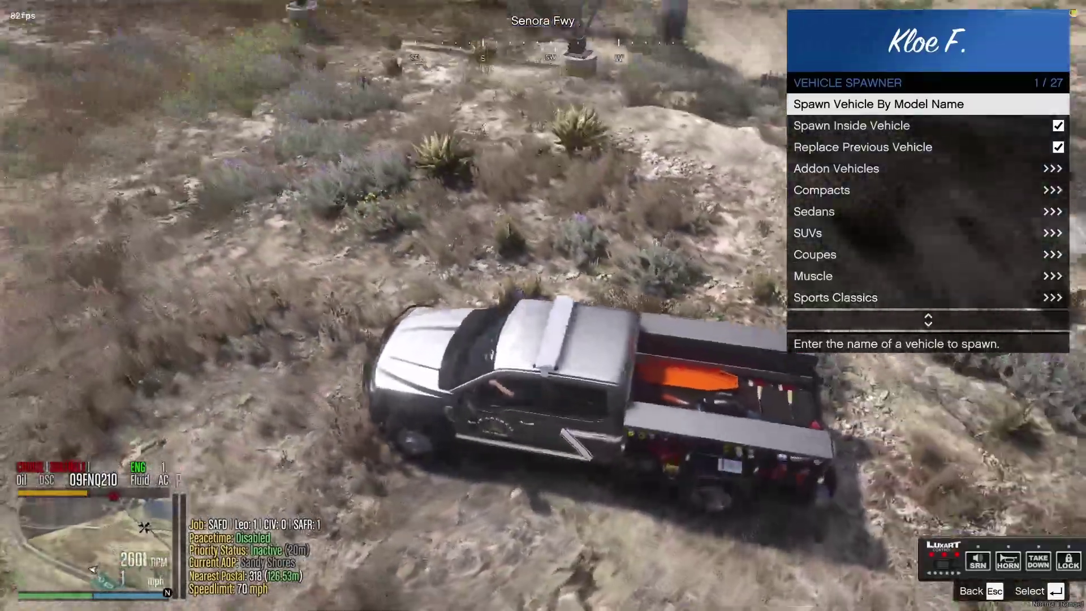
key(s)
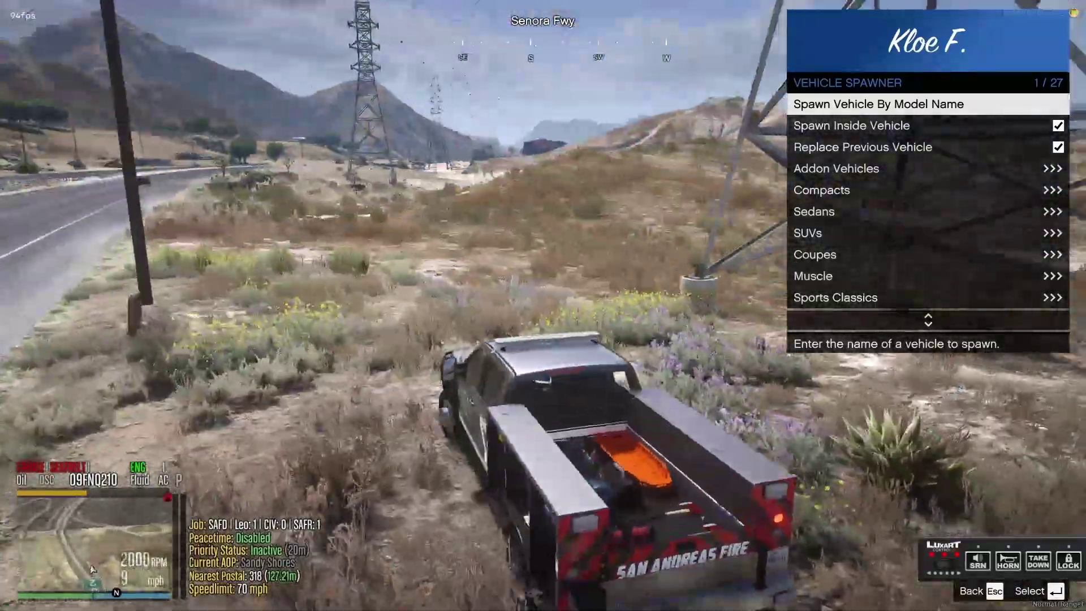
key(s)
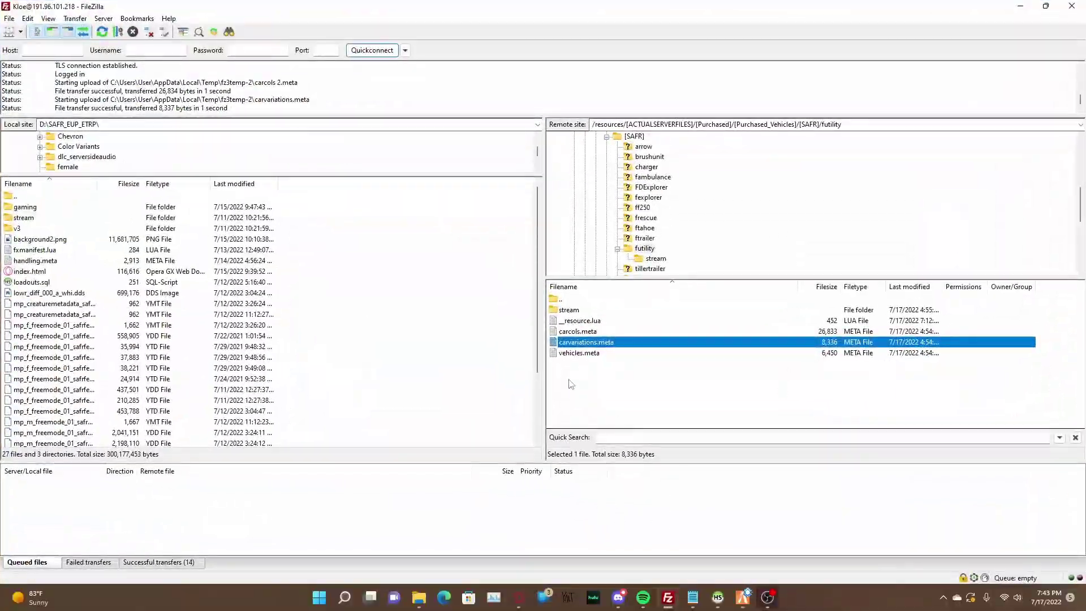
Switch to FileZilla, open a fresh server copy of futility's carvariations.meta for editing, and close vehicles.meta
right_click(594, 352)
click(622, 386)
click(751, 368)
right_click(599, 342)
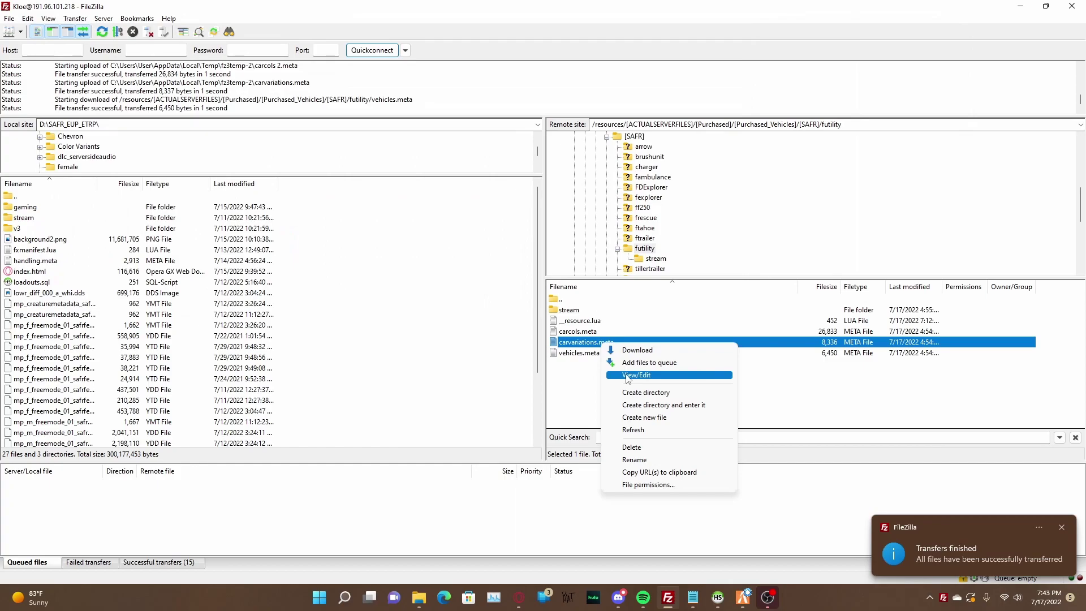
click(628, 374)
click(814, 394)
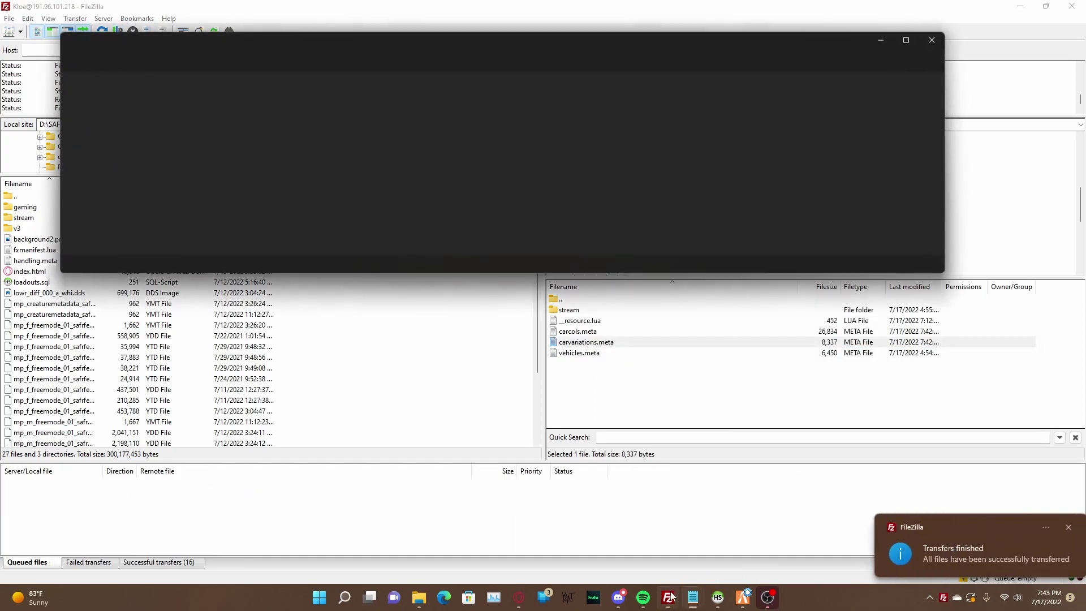
mouse_move(692, 597)
click(808, 530)
drag(235, 44, 447, 68)
click(1049, 61)
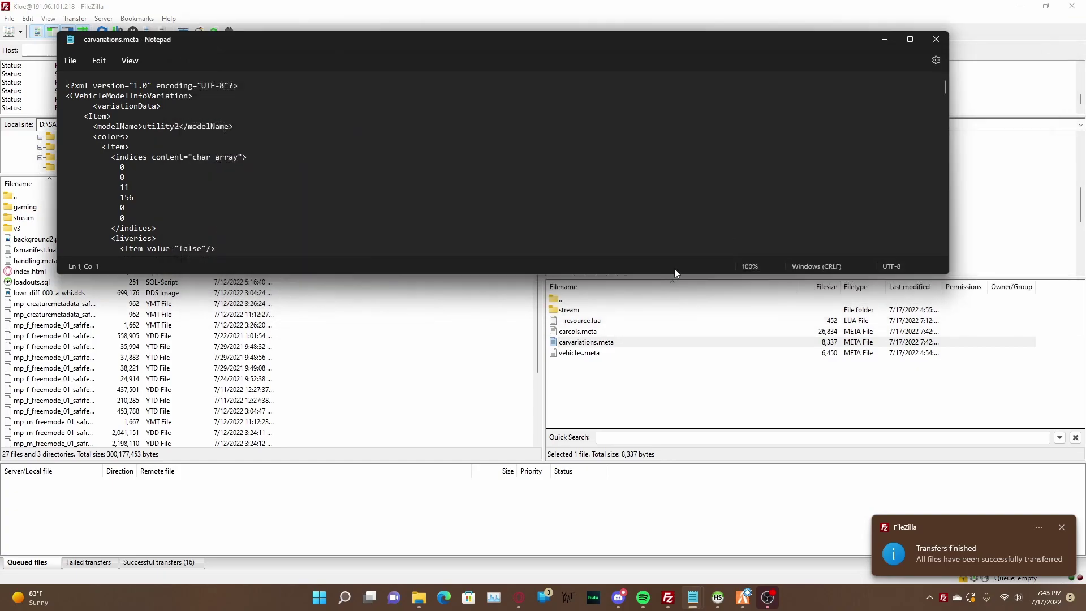
Open carcols.meta for editing, discarding the local file and downloading it anew
right_click(592, 333)
click(618, 368)
click(866, 394)
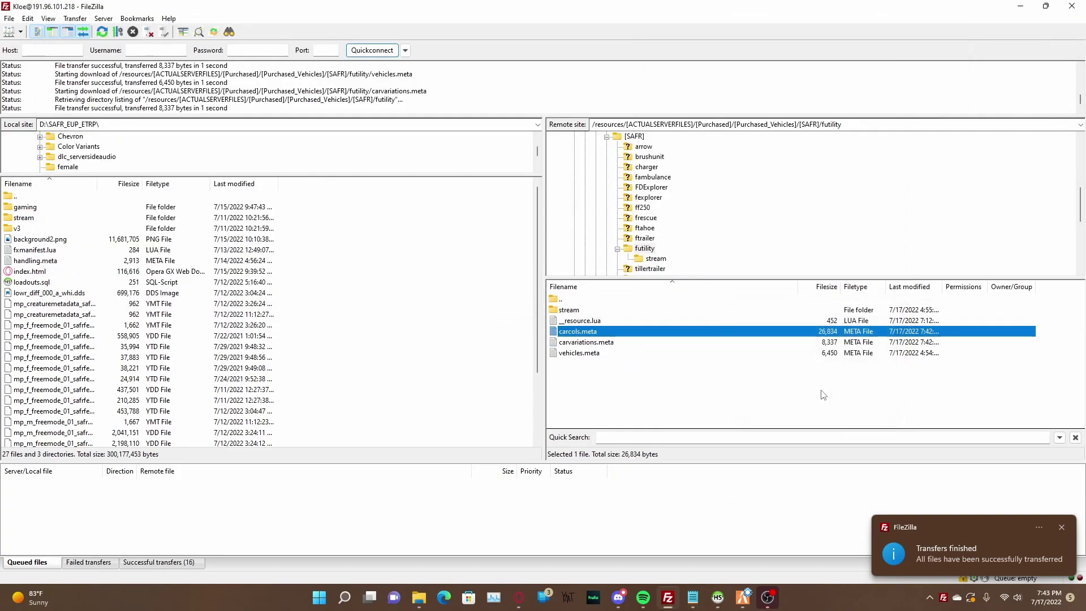
right_click(649, 337)
click(674, 371)
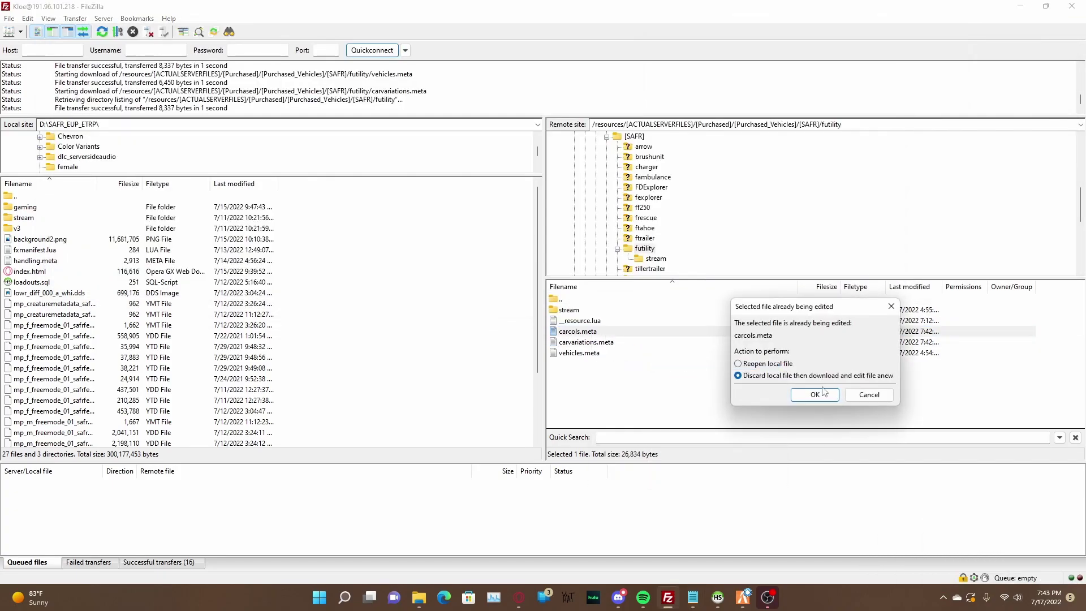
click(819, 393)
Arrange carvariations.meta and carcols 2.meta side by side, with both windows stretched to nearly full screen height
click(692, 597)
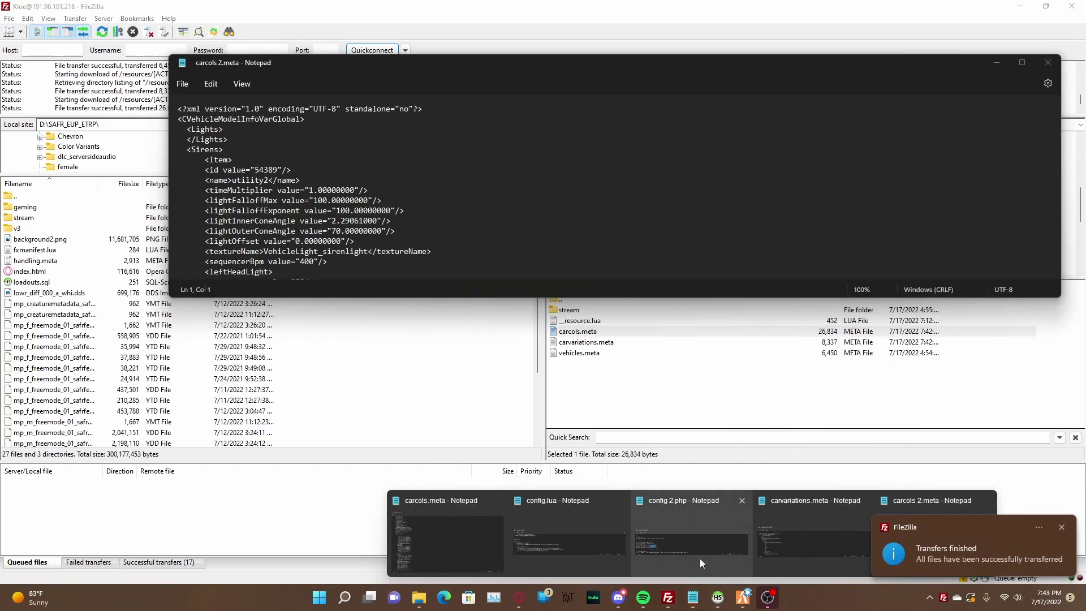
click(806, 535)
drag(667, 37, 2, 1)
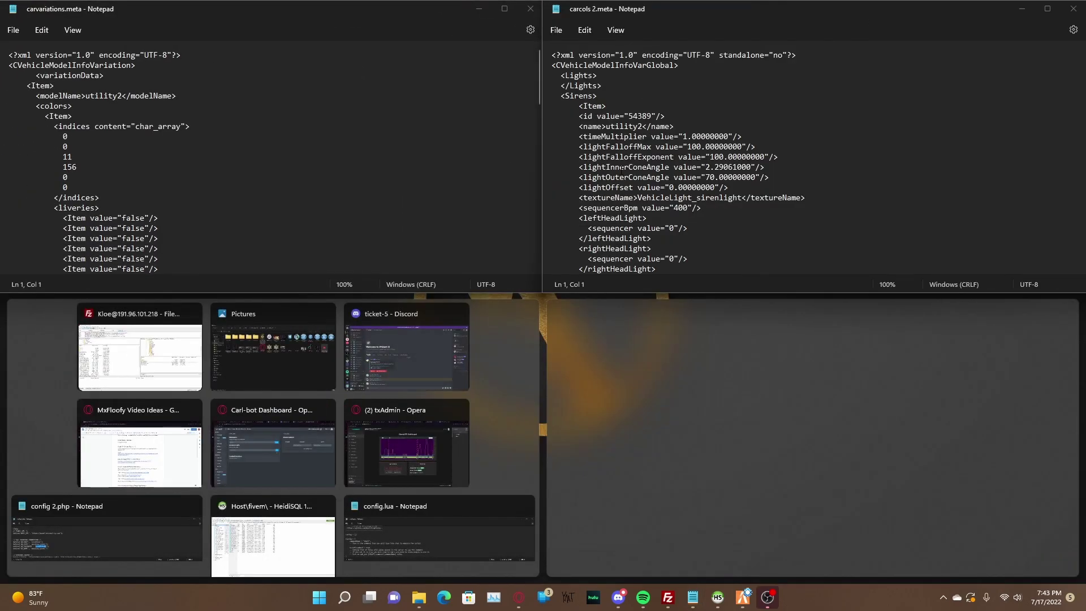
click(619, 167)
drag(622, 298, 616, 577)
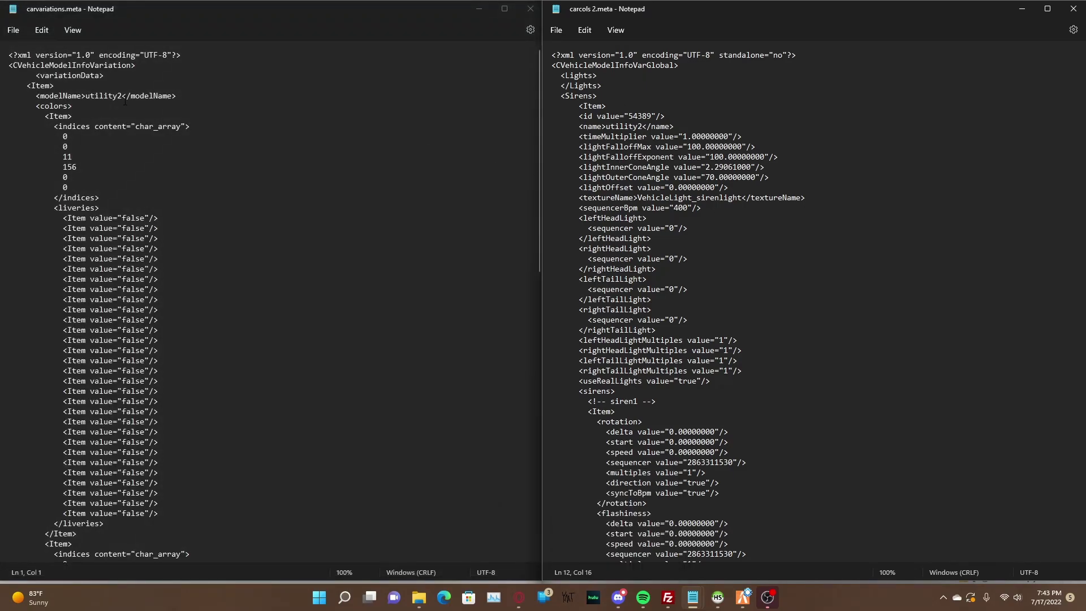
Set both the id value in carcols 2.meta and the sirenSettings value in carvariations.meta to 9574361
click(125, 99)
scroll(268, 329, down, 20)
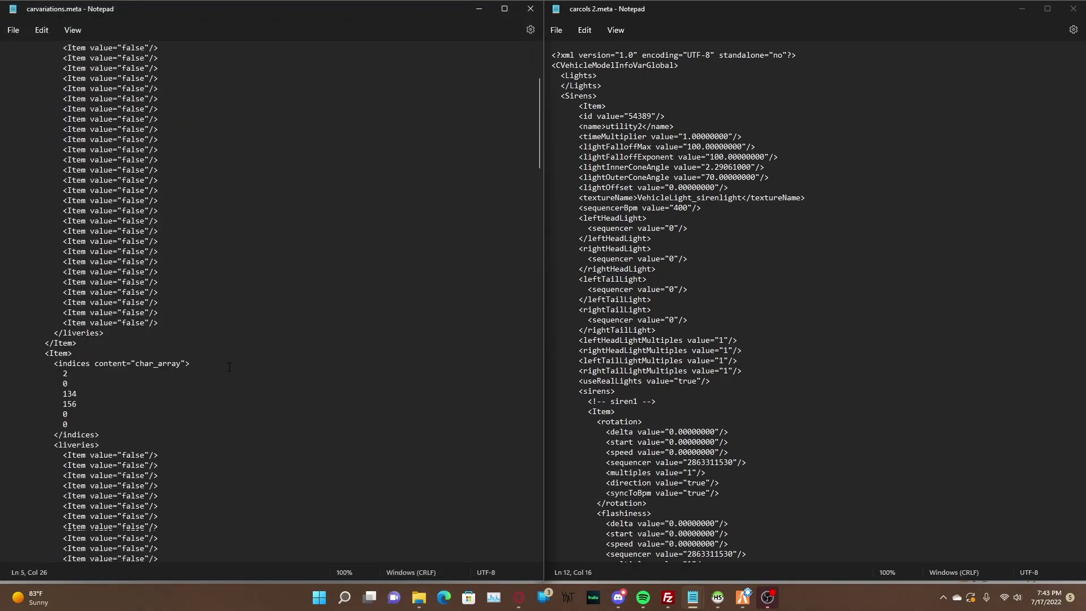
scroll(268, 329, down, 2)
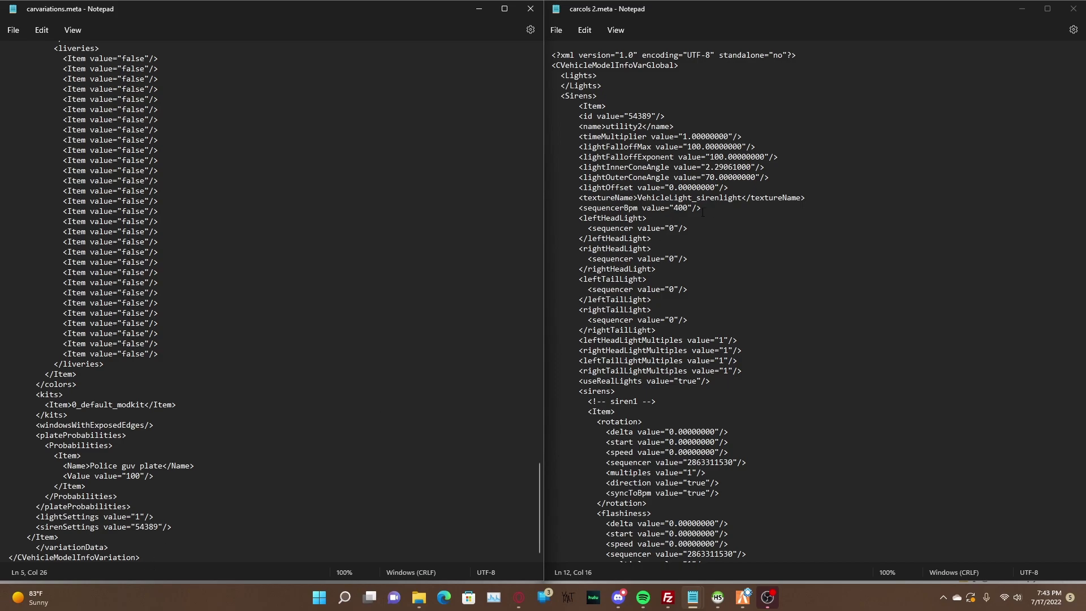
double_click(639, 116)
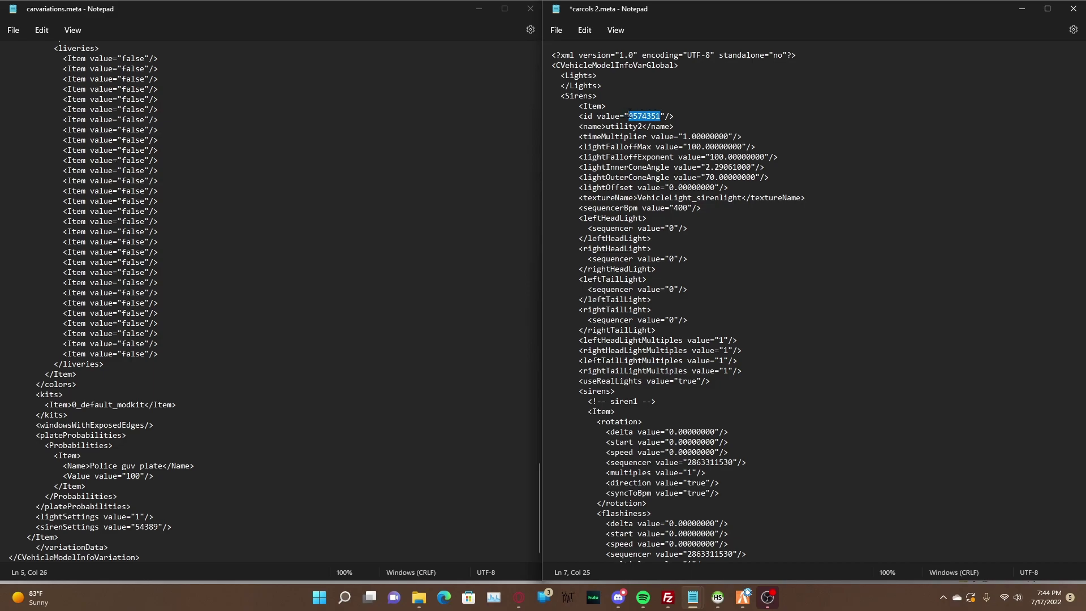
drag(160, 526, 142, 526)
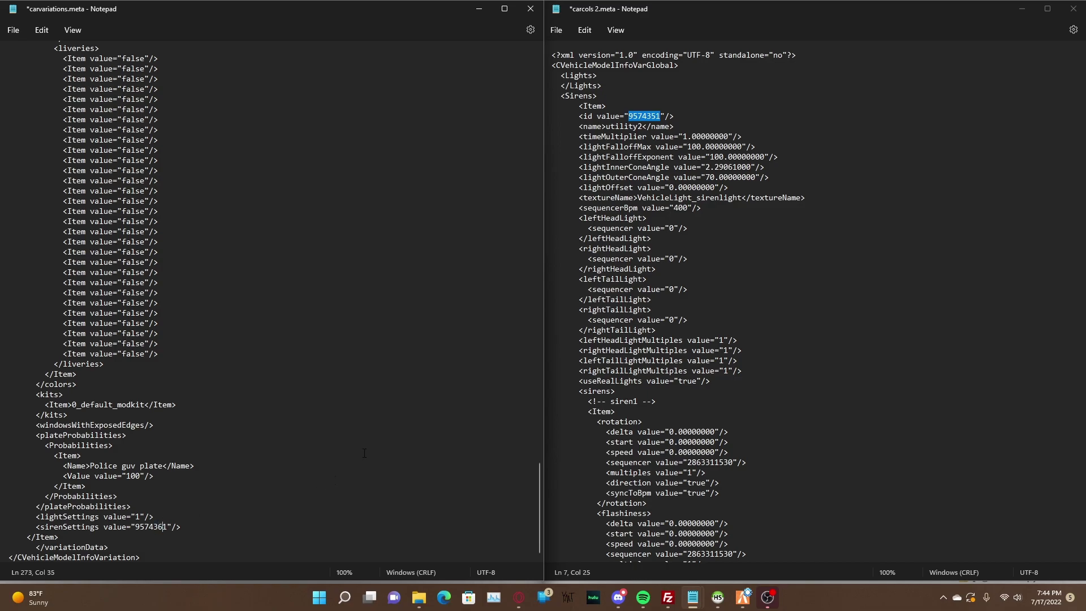
click(656, 117)
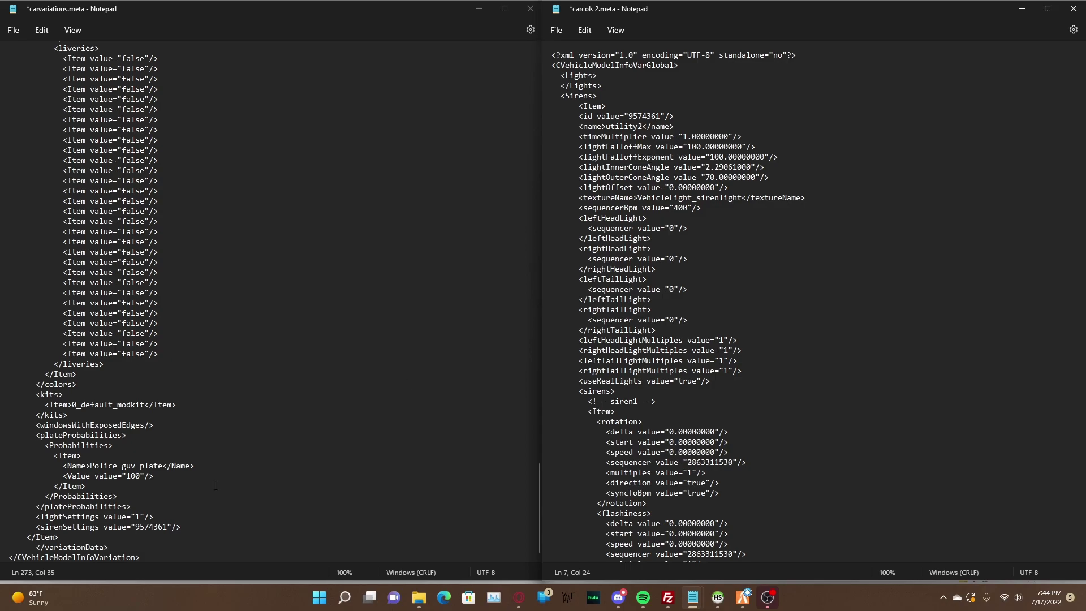
Save and close both edited meta files and upload the changes to the server
click(1080, 8)
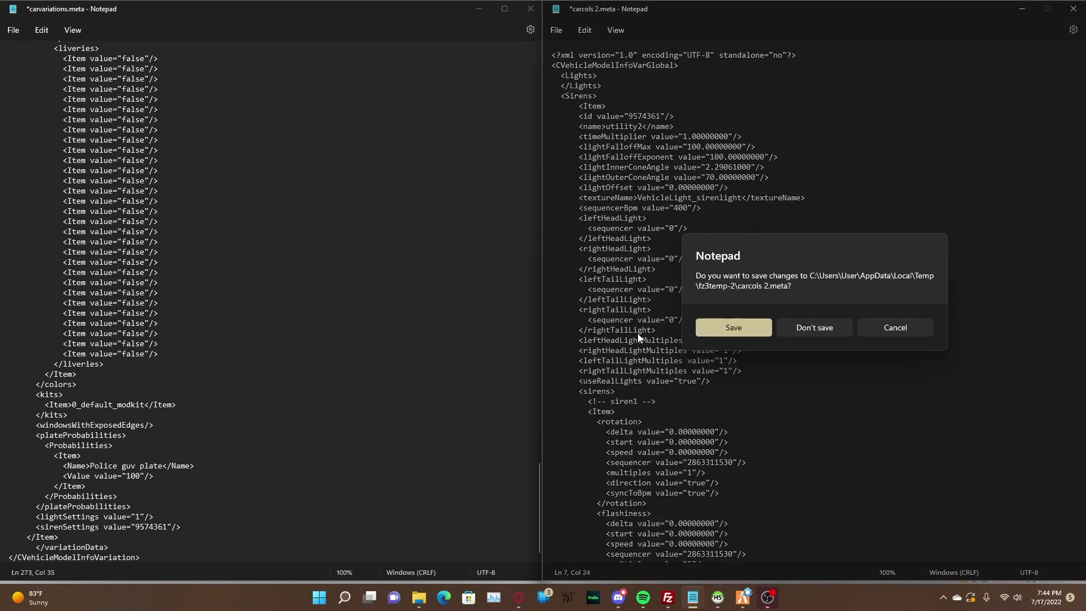
click(742, 333)
click(531, 8)
click(189, 327)
click(608, 344)
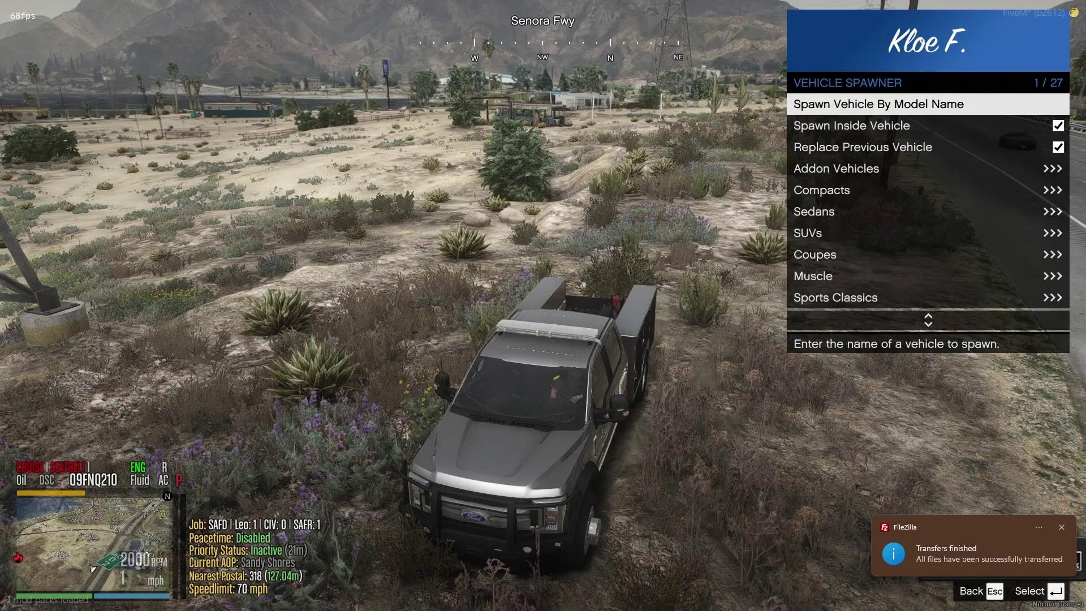
Back in FiveM, close the vehicle menu and run refresh in the game console
key(Escape)
key(Escape)
key(Escape)
key(F8)
text(refresh)
key(Return)
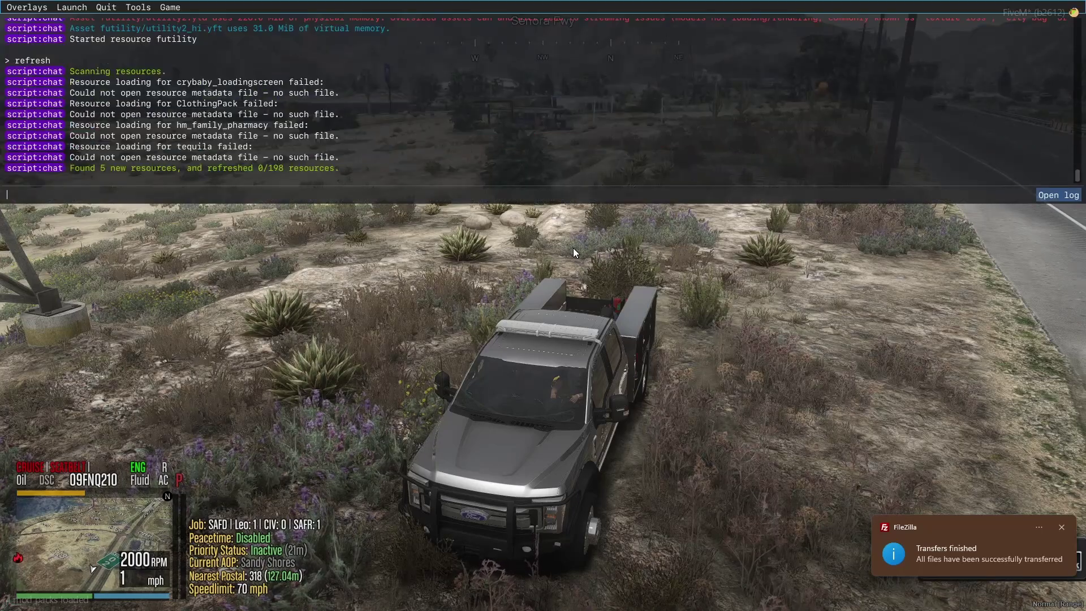
Delete the current truck with the /dv chat command and run restart futility in the game console
key(F8)
text(t/dv)
key(Return)
key(F8)
text(re)
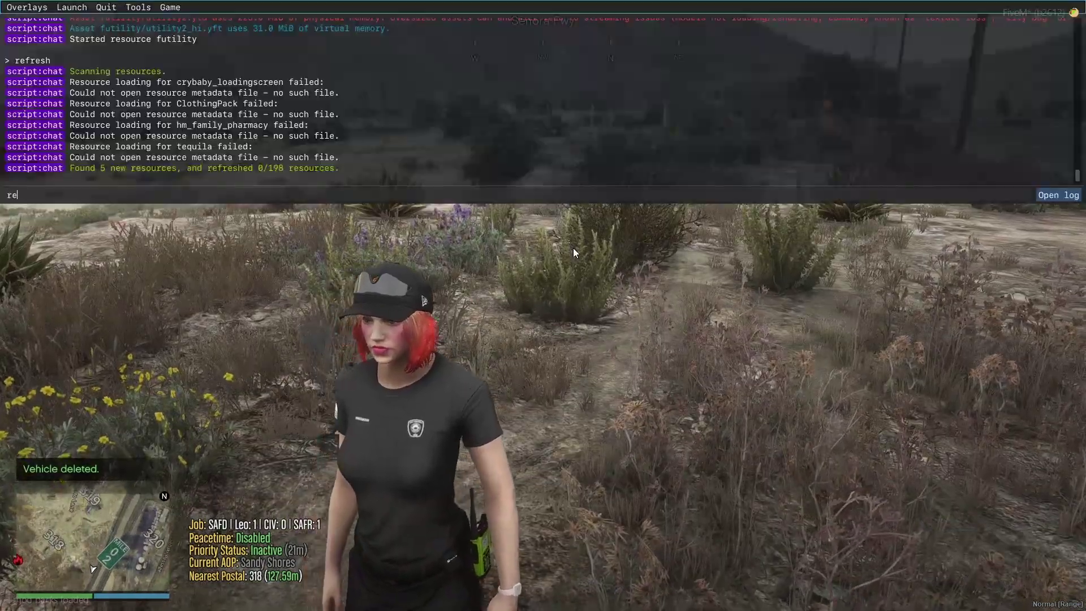
text(start futility)
key(Return)
key(F8)
Spawn a new utility2 truck by model name to load the updated siren settings
key(m)
key(Return)
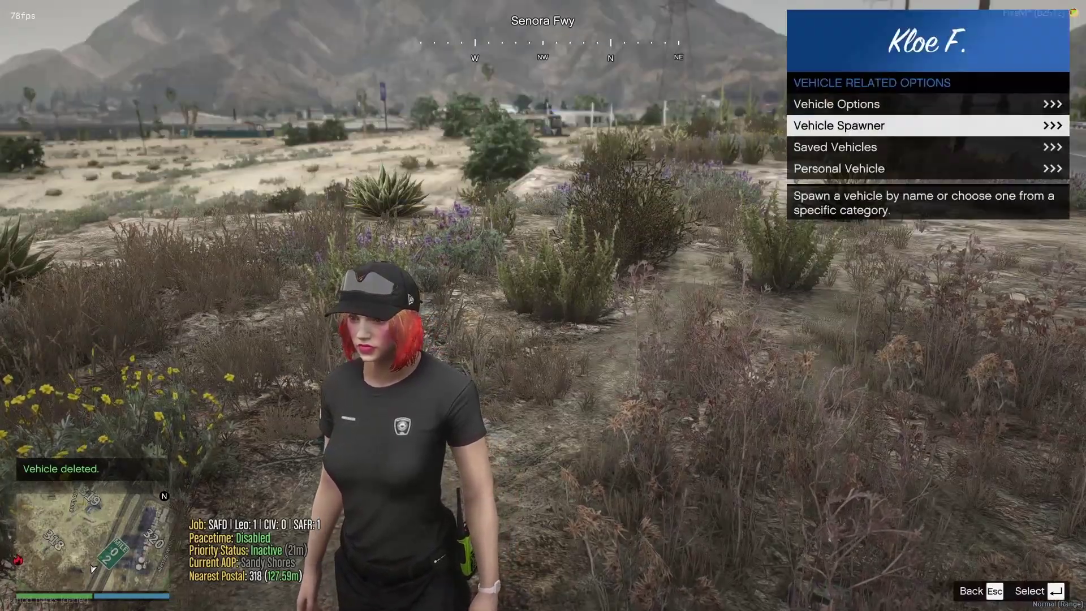
key(Return)
key(Return)
text(utility2)
key(Return)
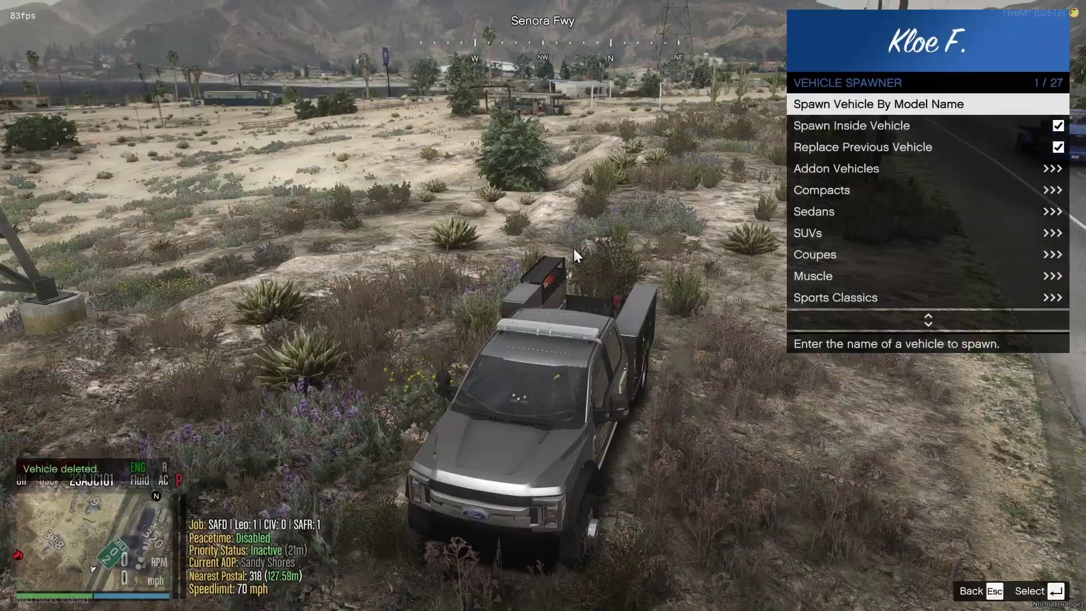
Turn on the truck's emergency lights and drive around to examine the flashing pattern from the front, side and rear
key(q)
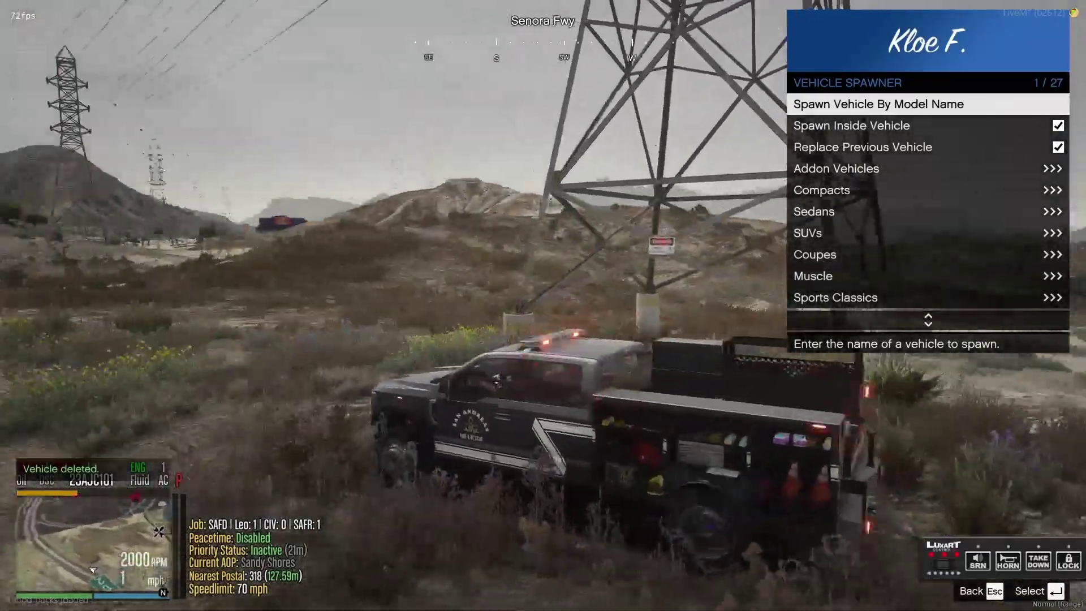
key(w)
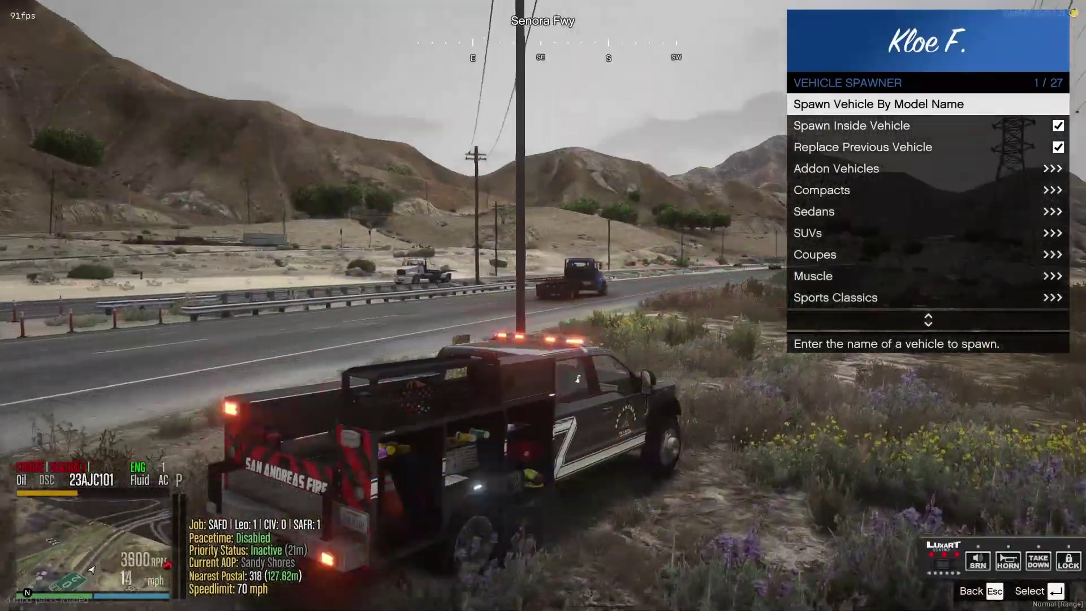
key(w)
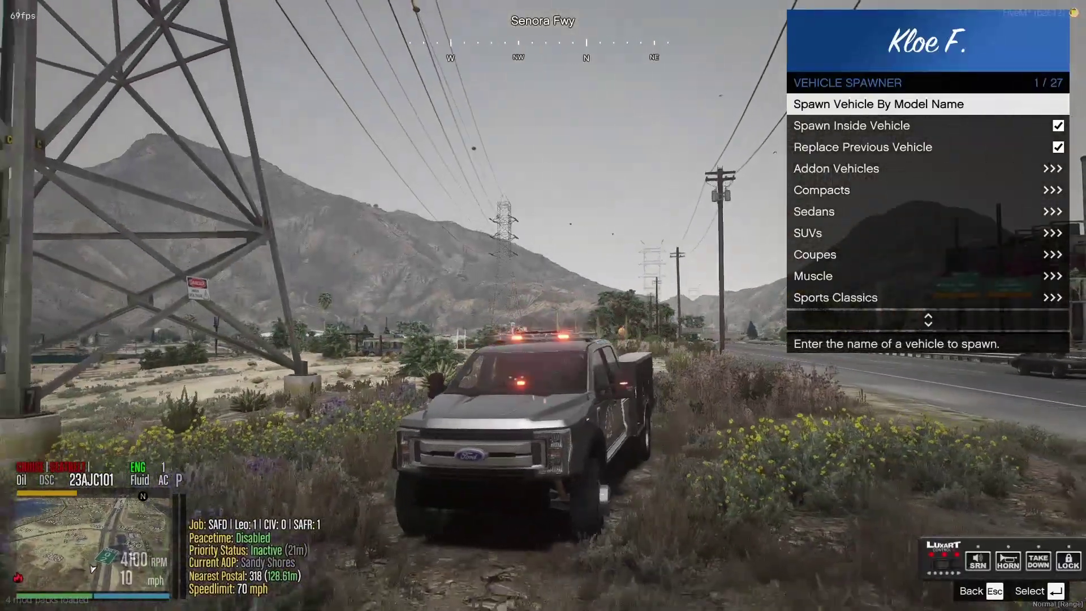
key(s)
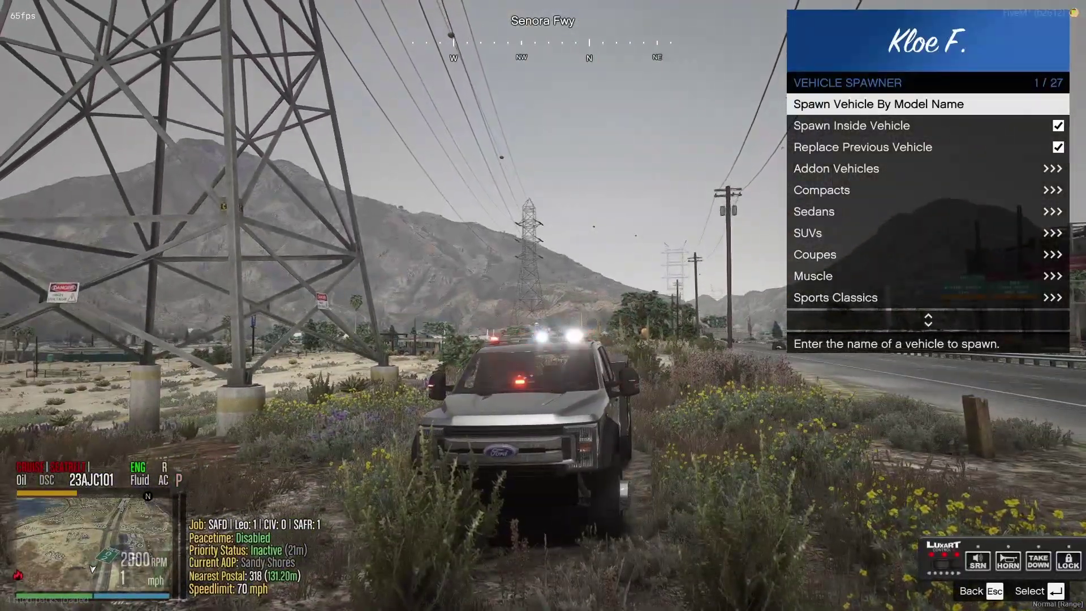
key(s)
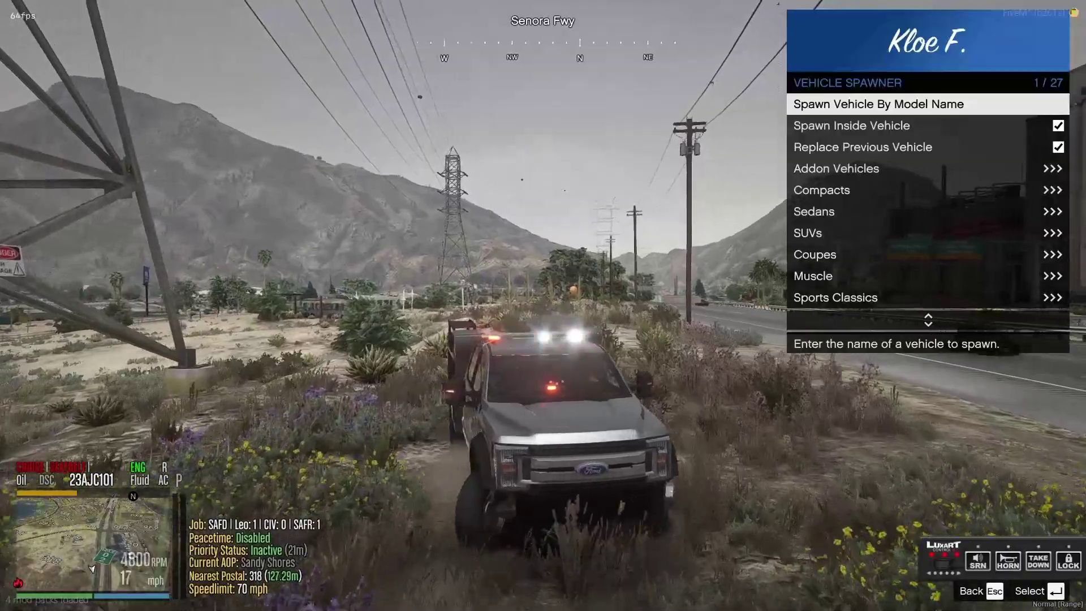
key(s)
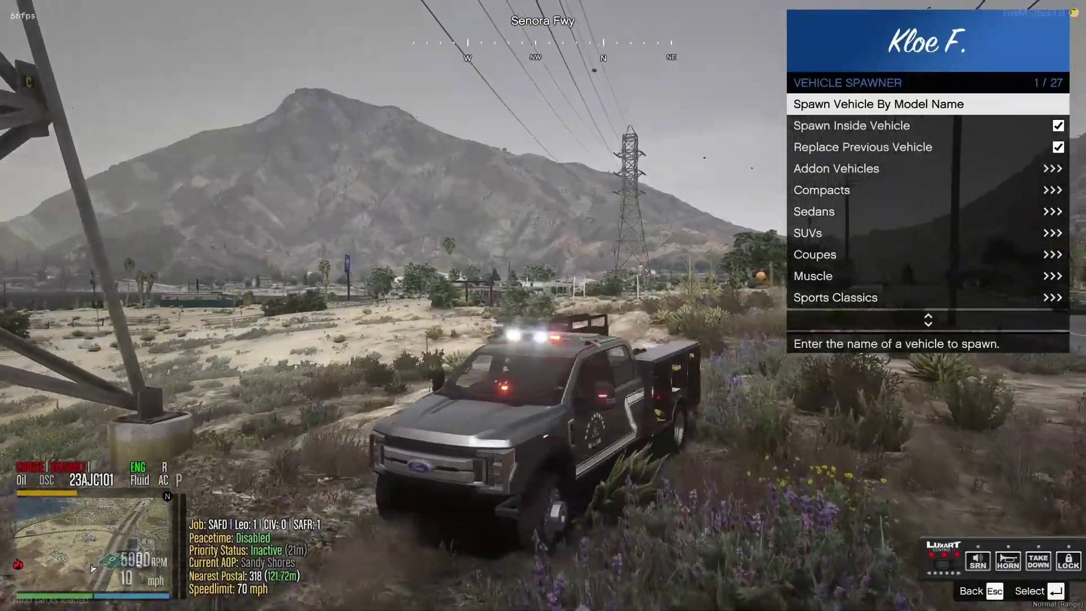
key(s)
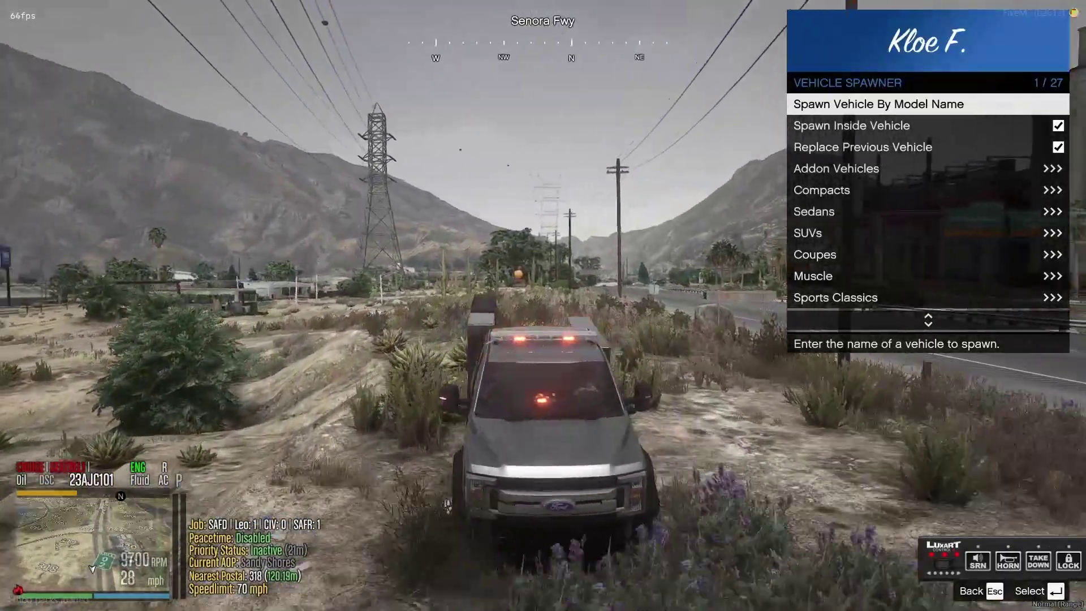
key(s)
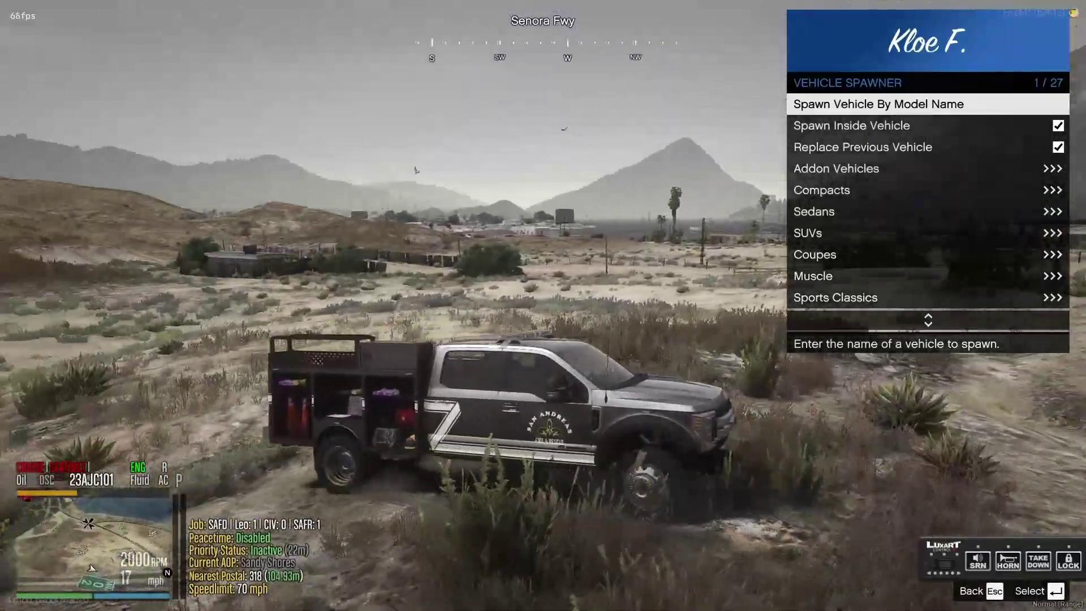
key(w)
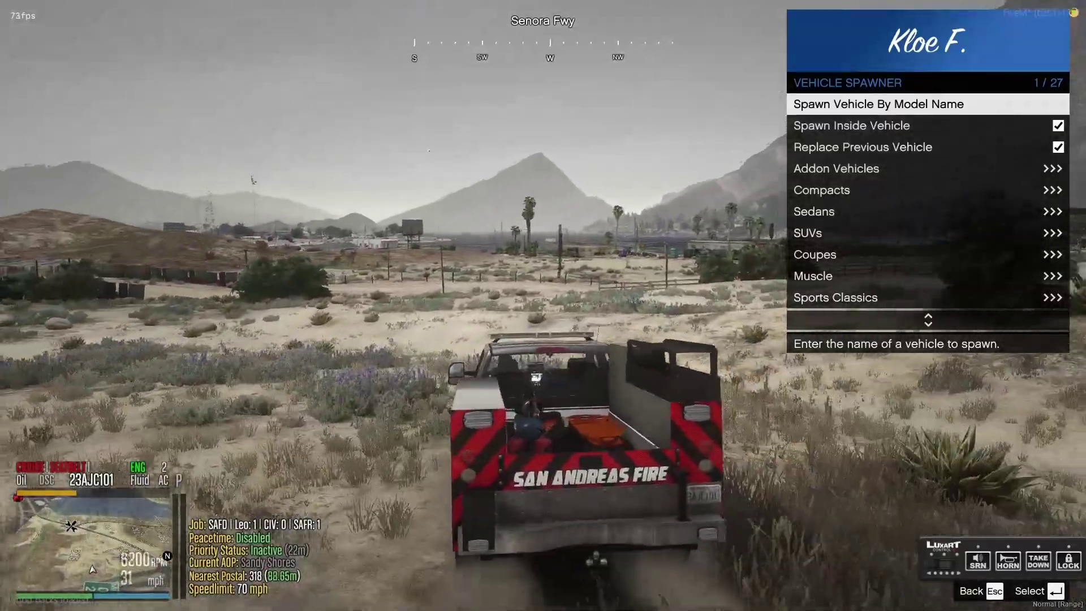
key(w)
key(d)
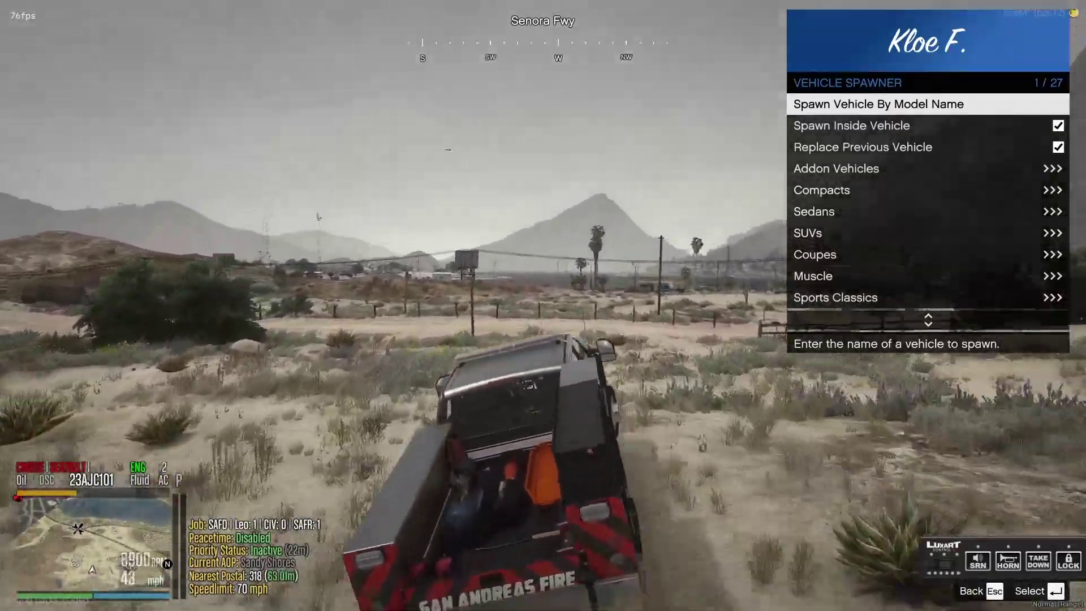
key(w)
key(d)
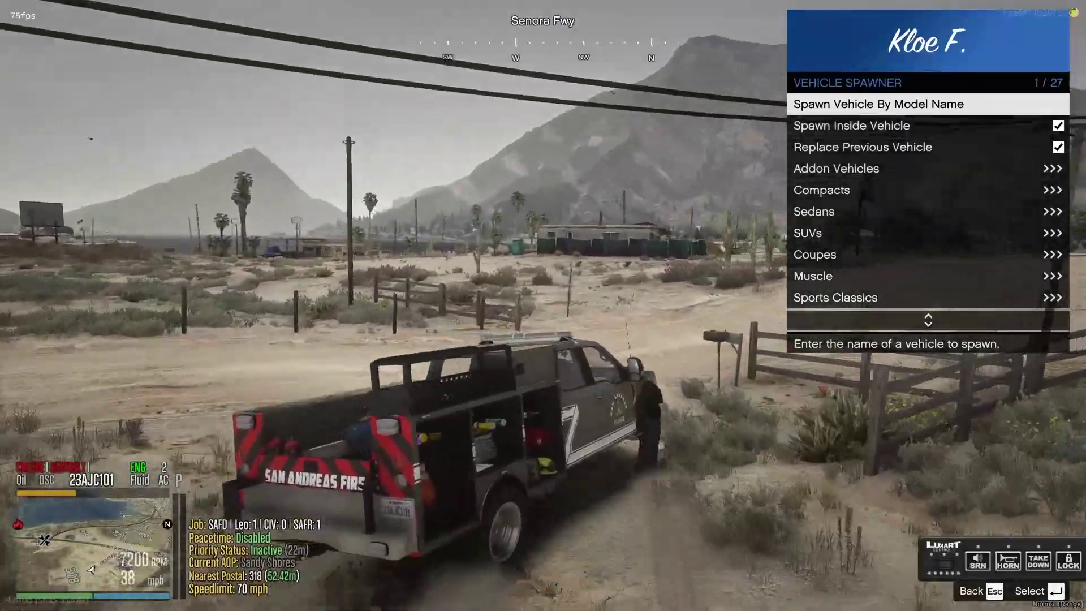
key(w)
key(d)
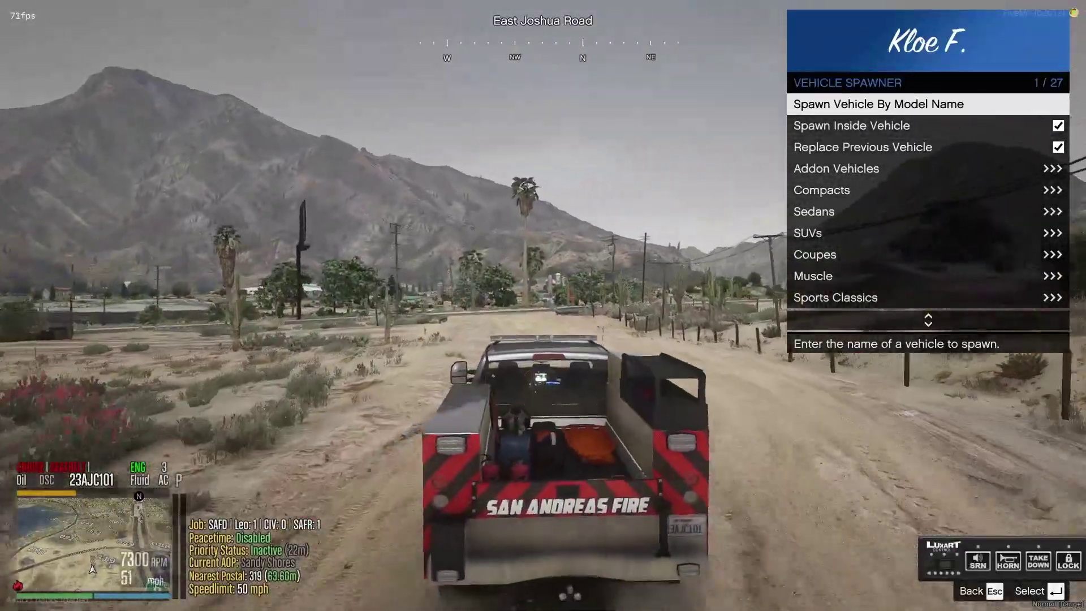
key(w)
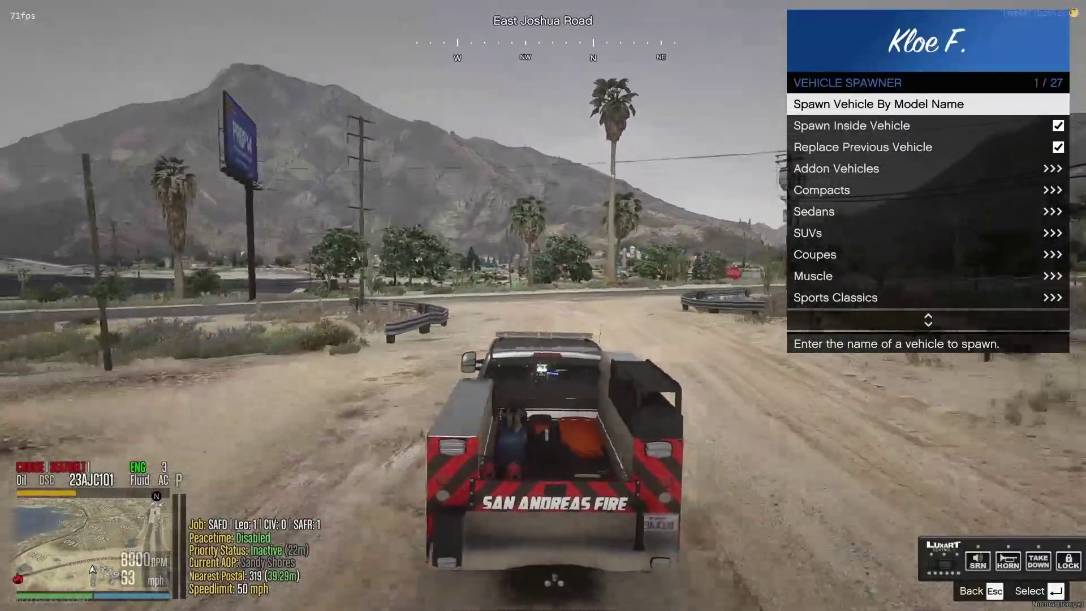
key(s)
key(d)
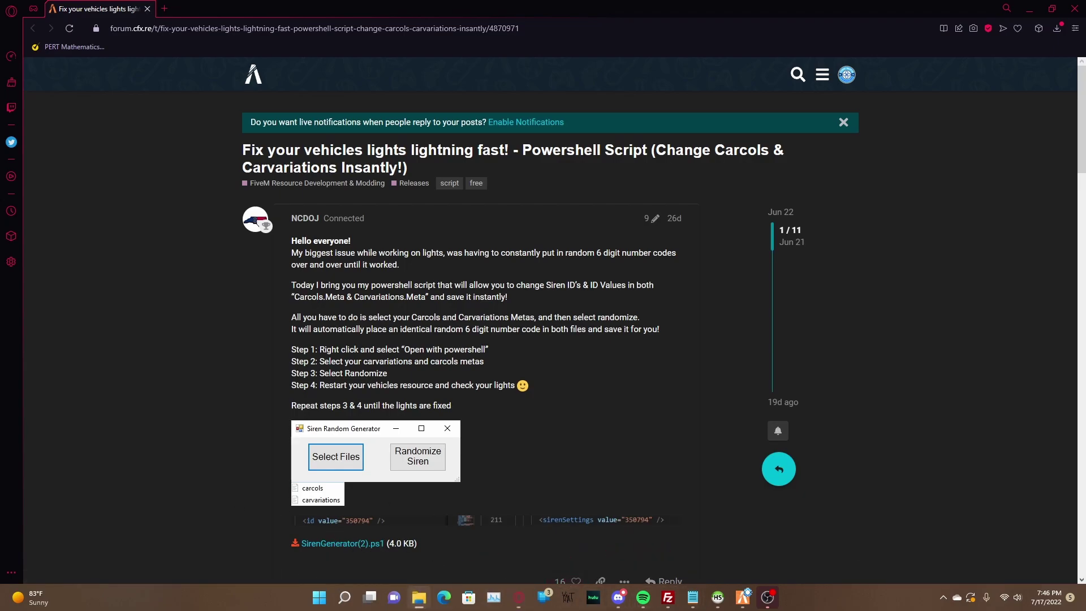
In File Explorer's Downloads folder, run SirenGenerator(2).ps1 with PowerShell and allow the script to open
drag(390, 609, 546, 89)
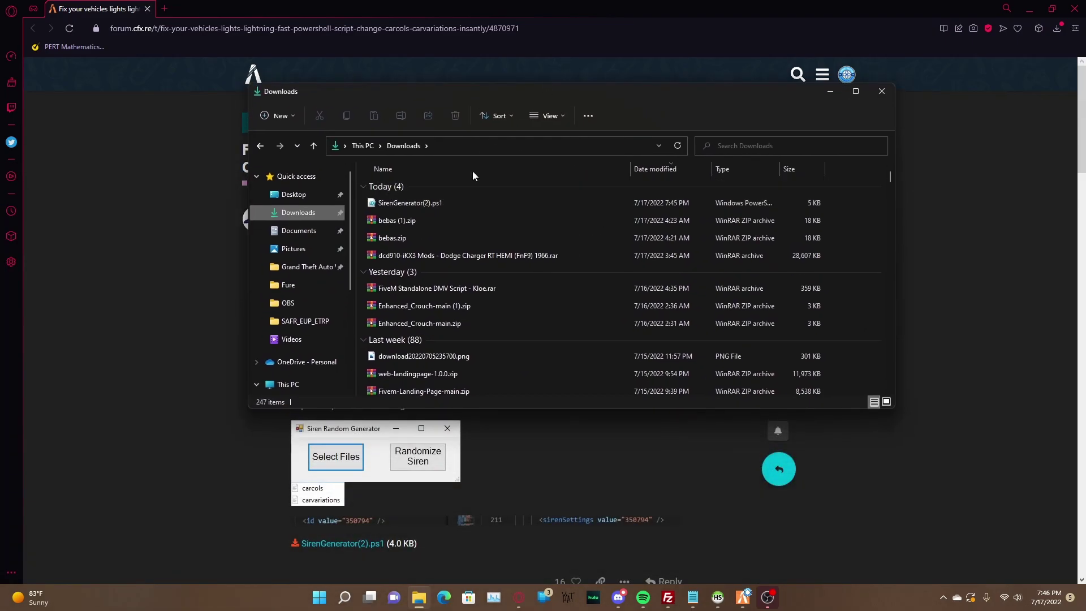
click(398, 204)
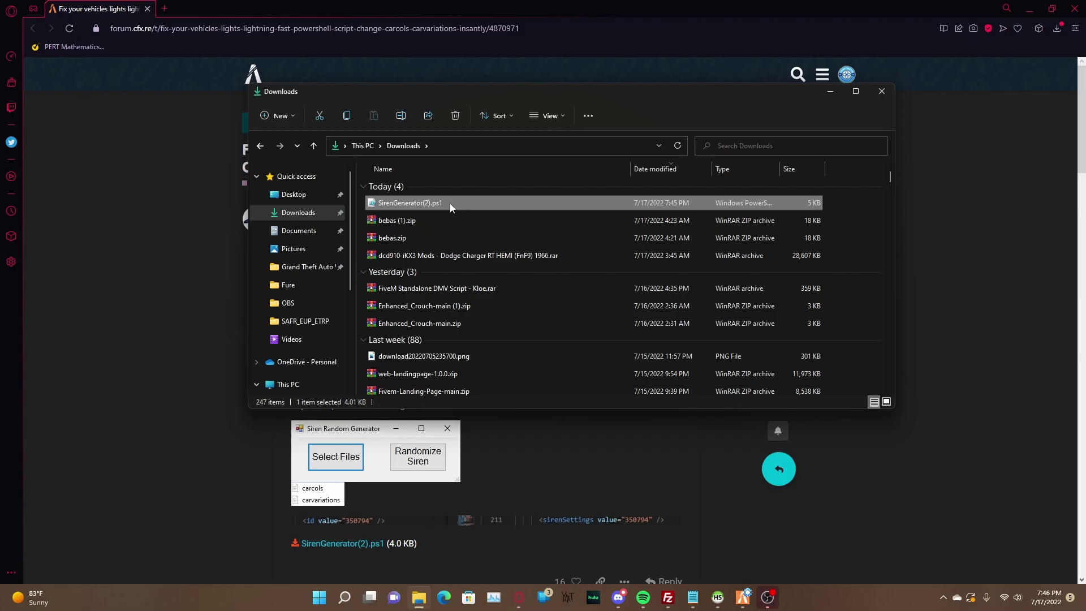
right_click(446, 202)
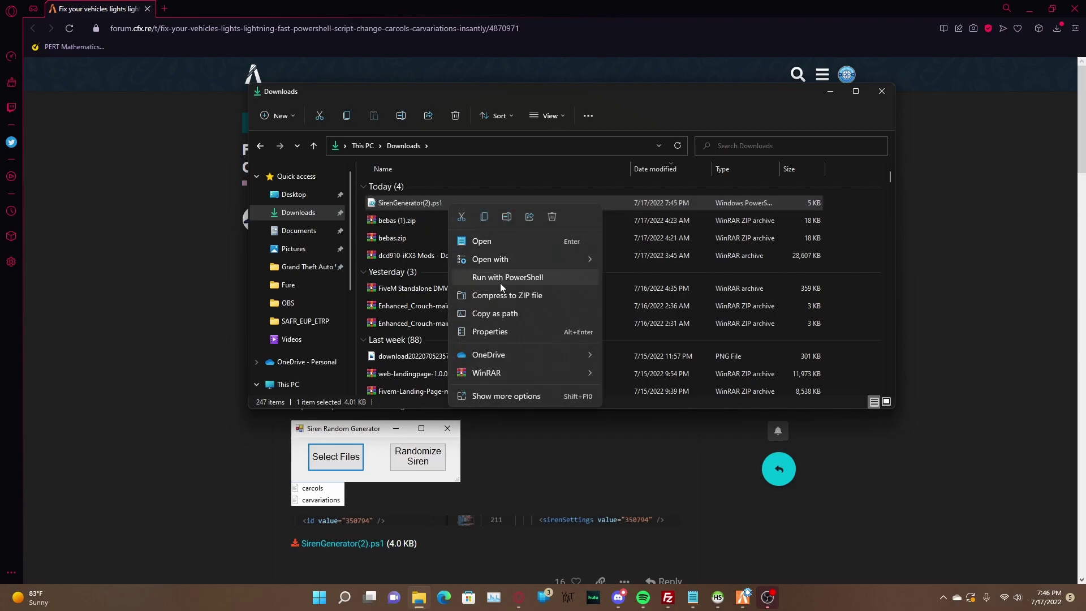
right_click(436, 199)
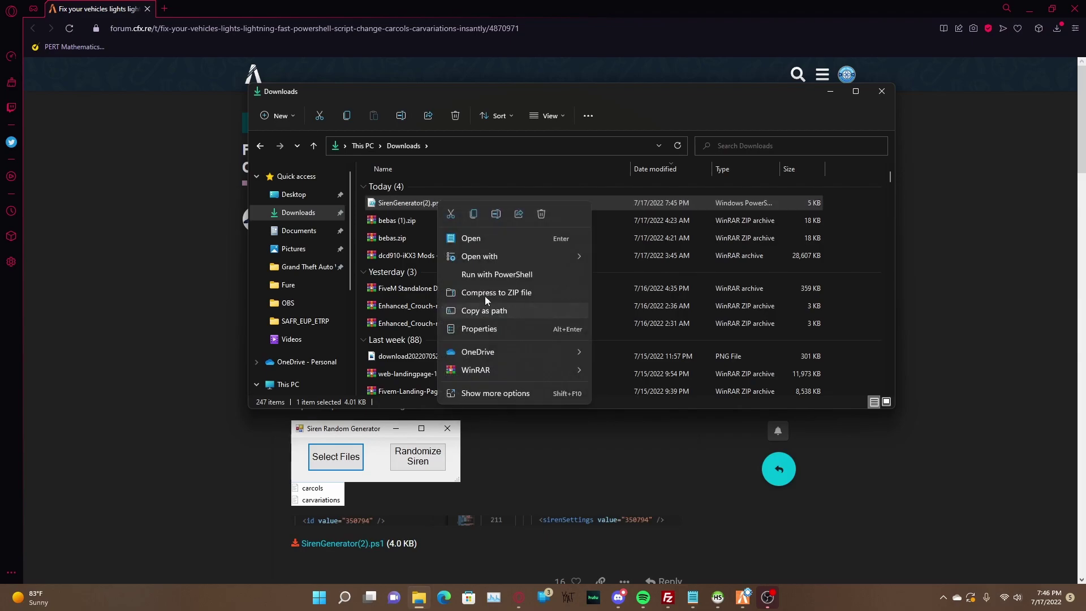
click(495, 276)
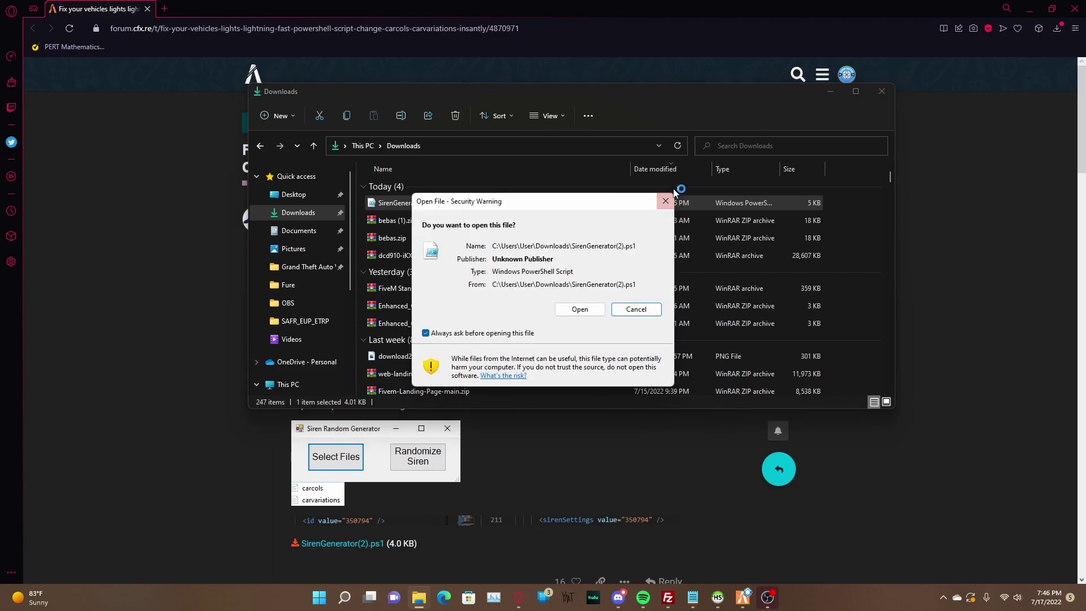
click(588, 313)
Move the Siren Random Generator window away from the Downloads file list and put the Downloads window out of view
click(717, 97)
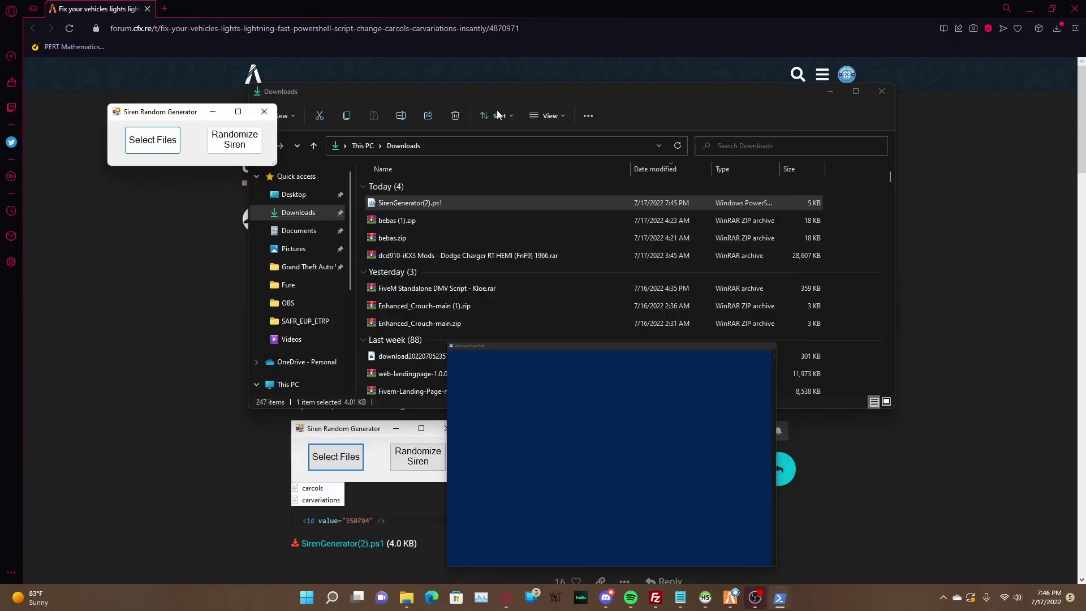
drag(183, 112, 723, 90)
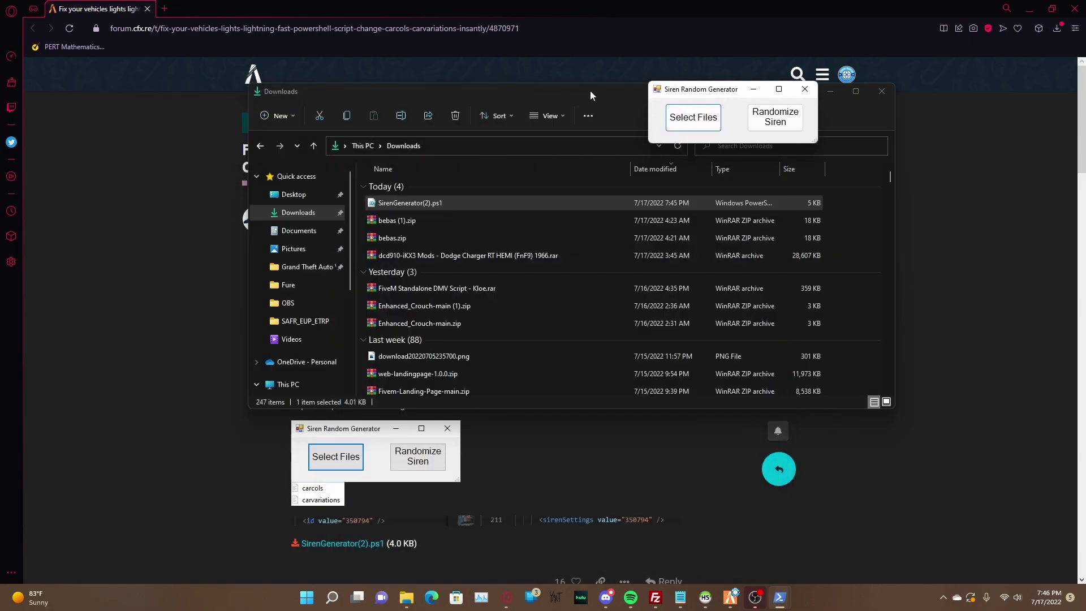
drag(589, 92, 427, 110)
click(667, 108)
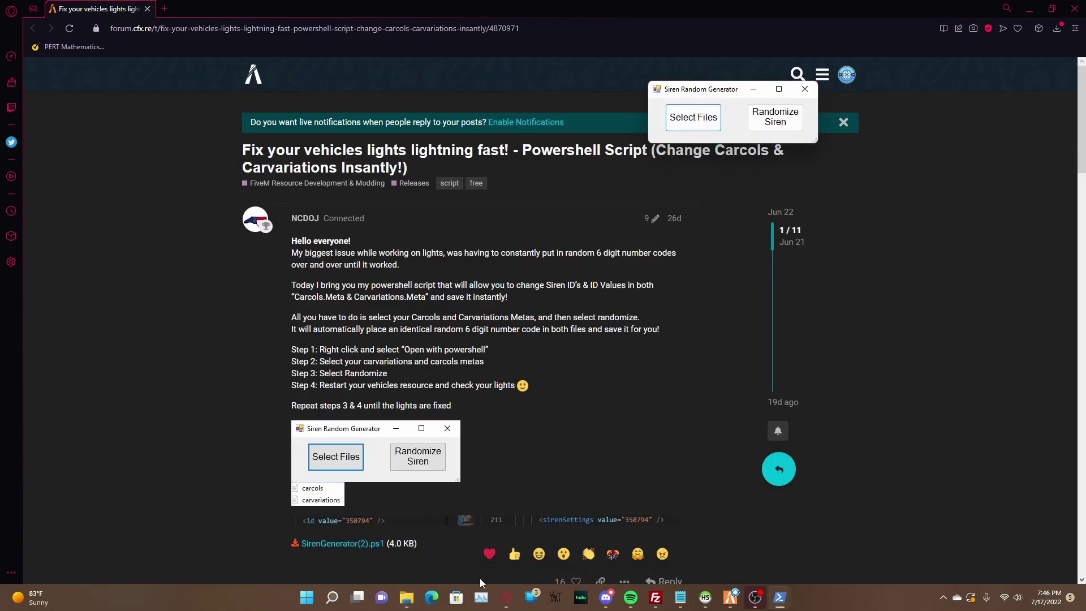
Switch to FileZilla and open carcols.meta from the futility folder for editing, discarding the old local copy and downloading it anew
click(666, 600)
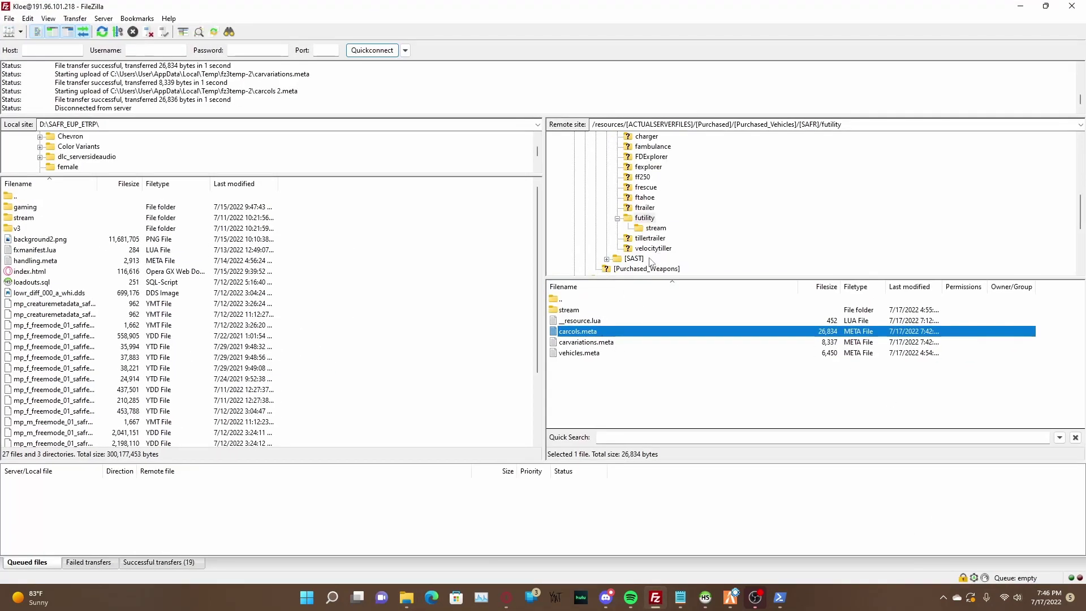
scroll(649, 254, up, 2)
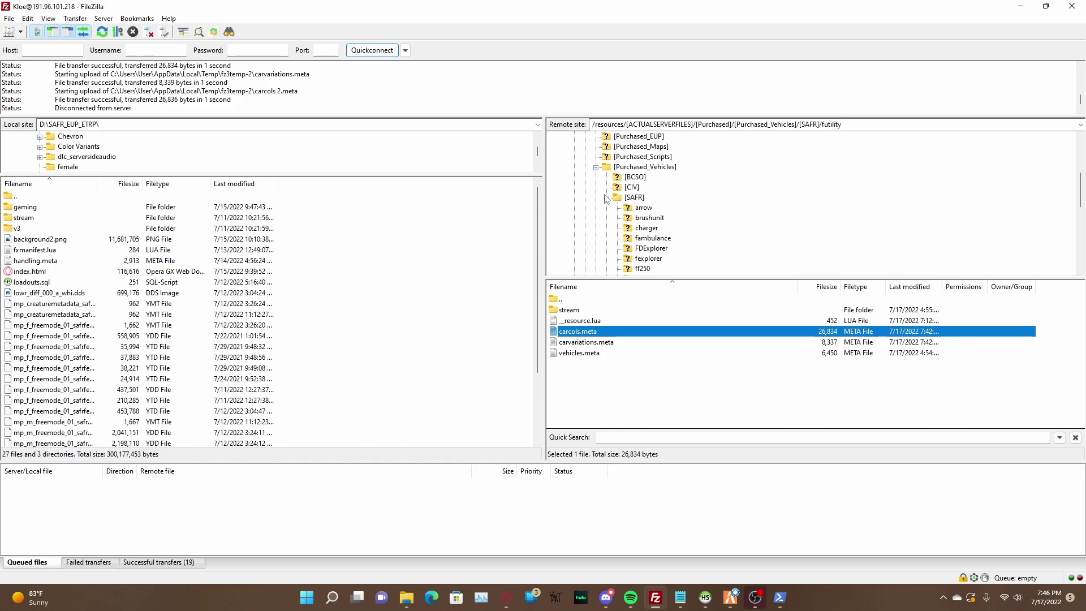
scroll(632, 221, down, 3)
click(643, 220)
right_click(588, 337)
click(610, 367)
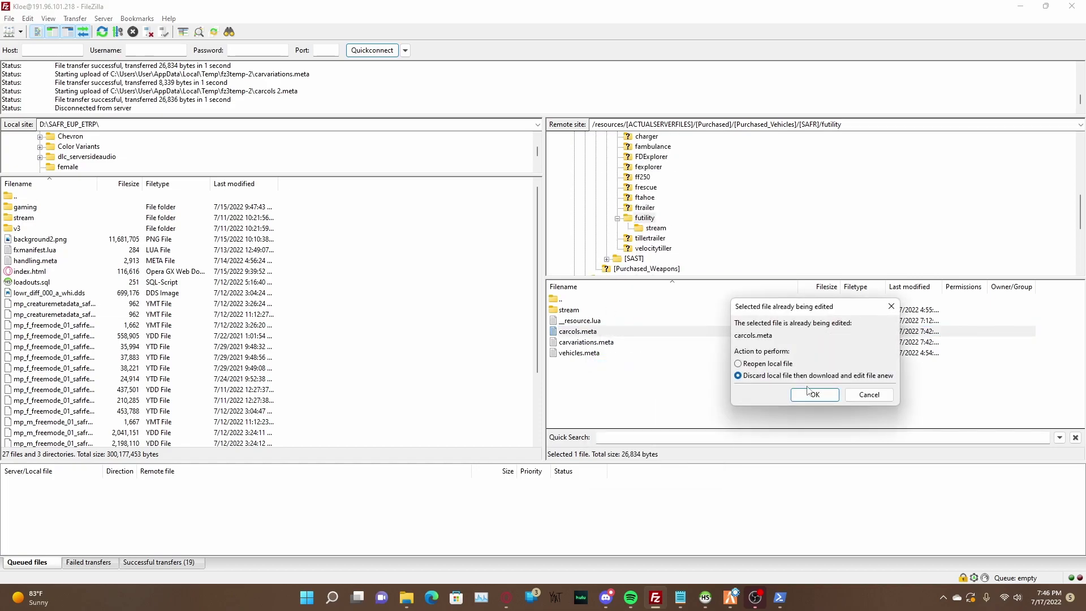
click(809, 394)
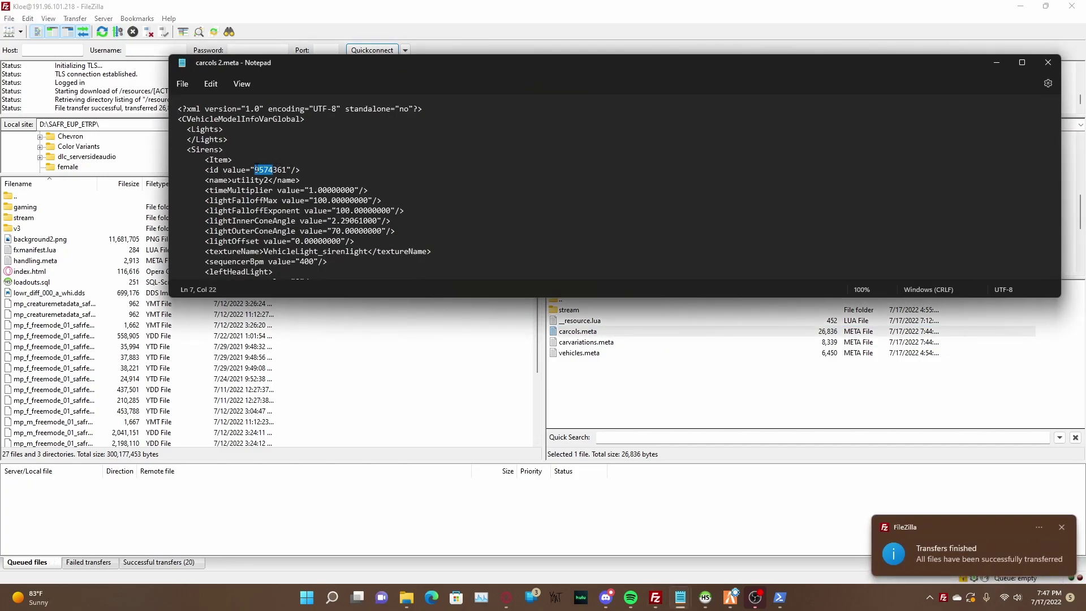
Shorten the siren id value in carcols to 361, save the file and upload it to the server
drag(345, 87, 275, 82)
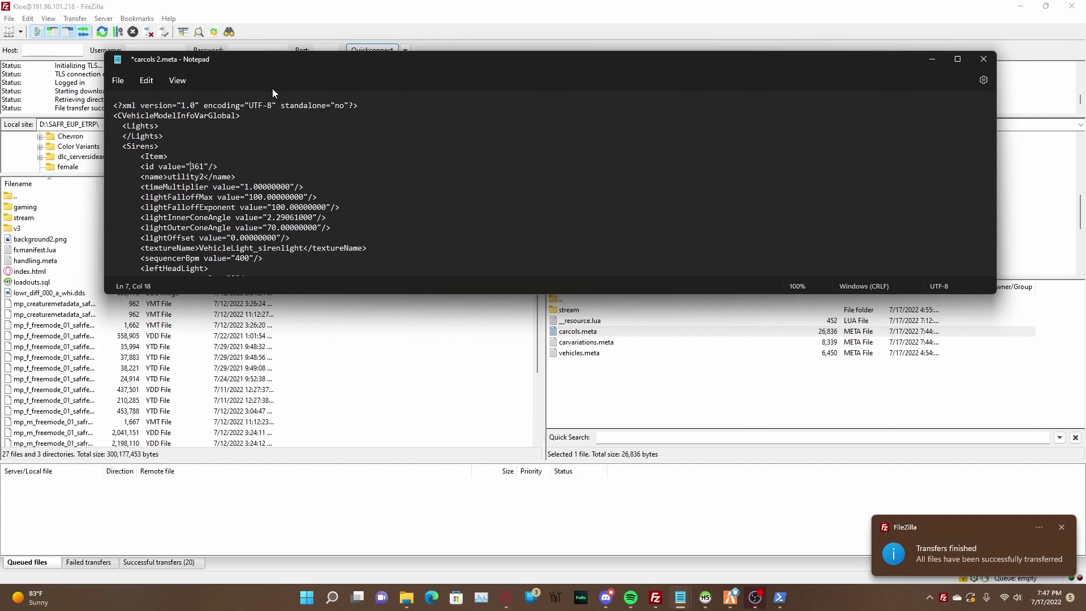
click(984, 59)
click(487, 212)
click(601, 342)
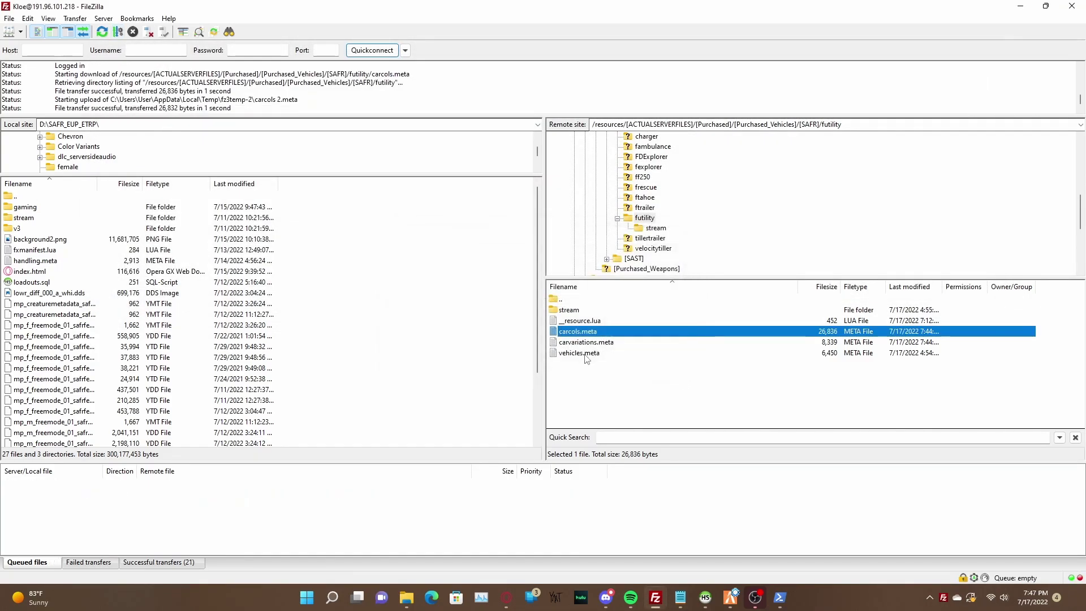
Open a fresh copy of carvariations.meta, set its sirenSettings value to 361, and save it back to the server
right_click(588, 341)
click(628, 375)
click(814, 394)
scroll(351, 224, down, 5)
scroll(351, 224, down, 15)
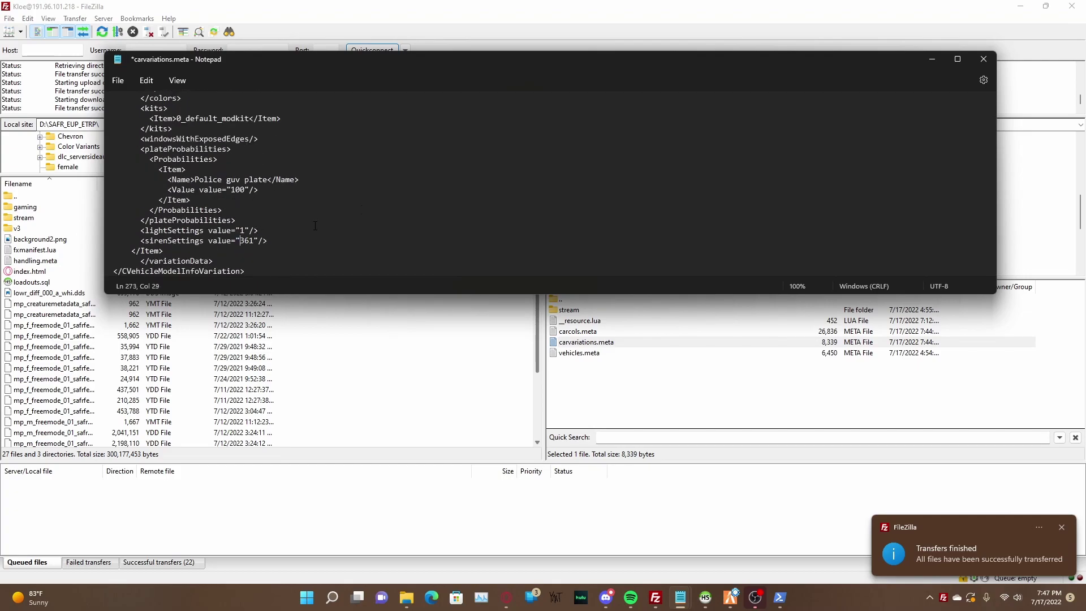
click(972, 62)
click(489, 211)
click(601, 342)
Return to FiveM and delete the current truck with the /dv chat command
drag(678, 7, 0, 208)
click(1029, 7)
click(558, 236)
key(F8)
key(F8)
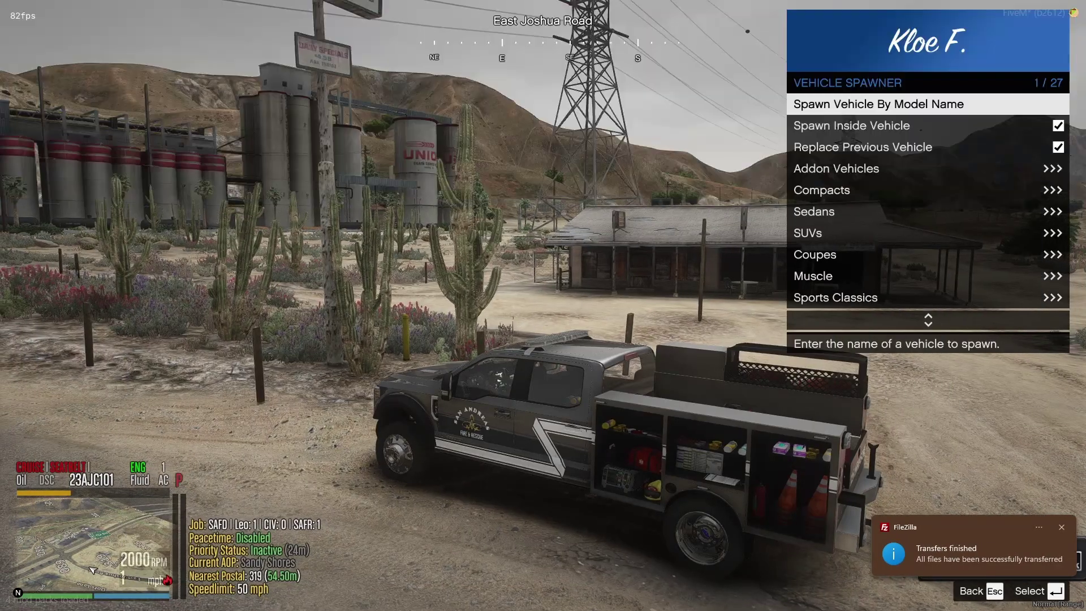
text(/dv)
key(Return)
Run refresh and restart futility in the game console, closing the console when done
key(F8)
text(refresh)
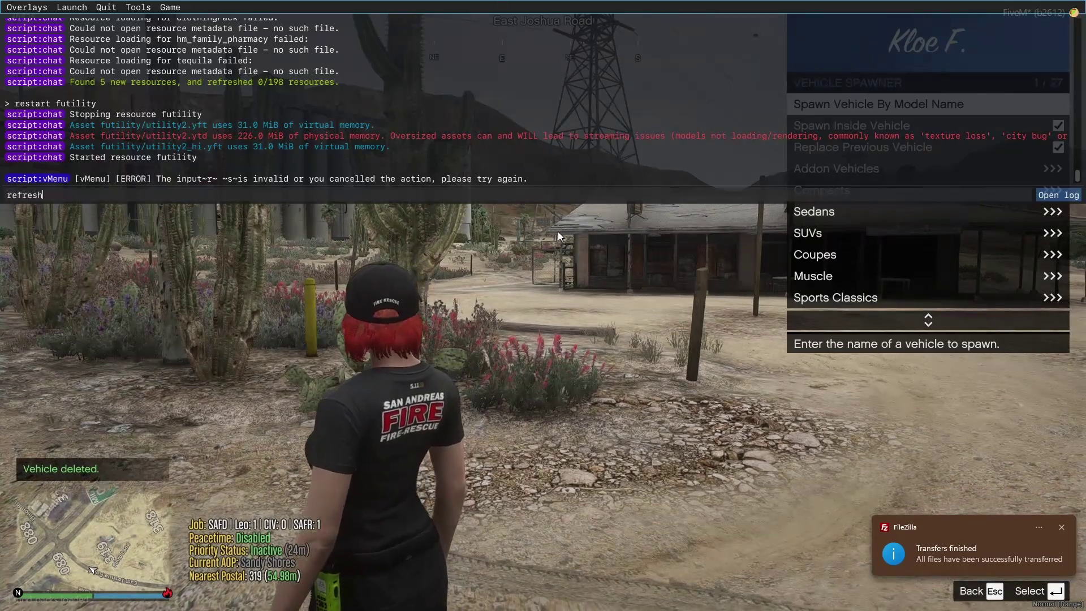
key(Return)
text(restart futility)
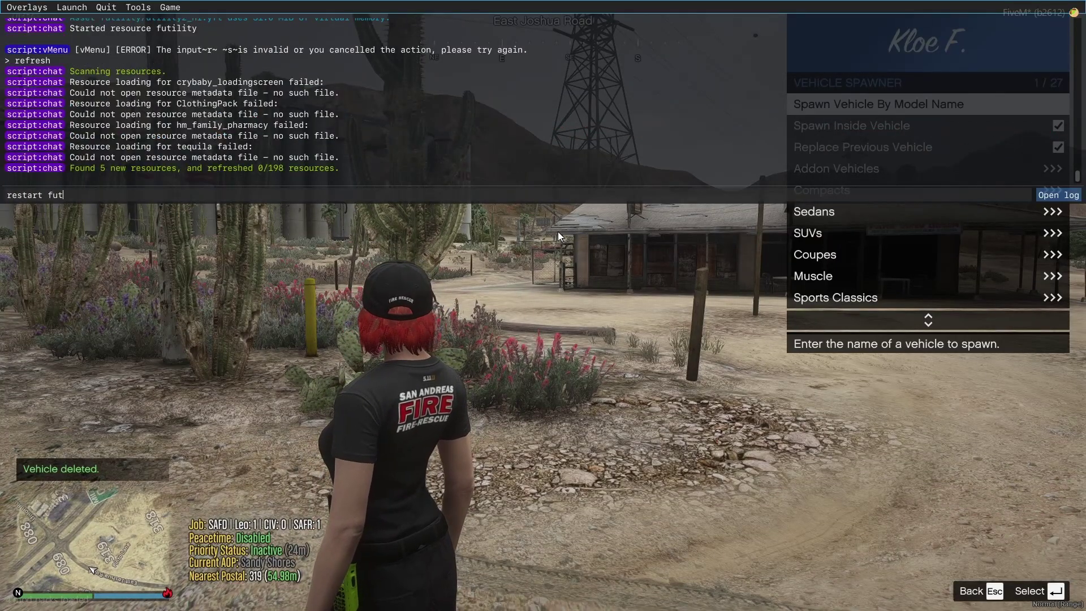
key(Return)
key(F8)
Spawn a fresh utility2 truck by model name using the reloaded resource
key(Return)
text(utility2)
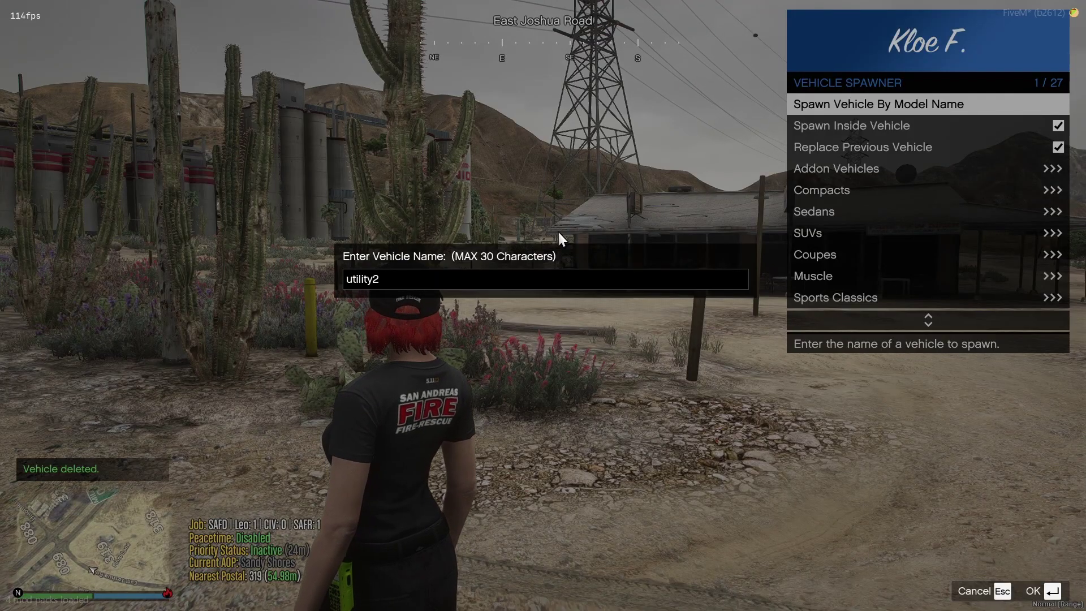
key(Return)
Move the truck around and examine its emergency light pattern from the rear, side and front, then turn the lights off
key(w)
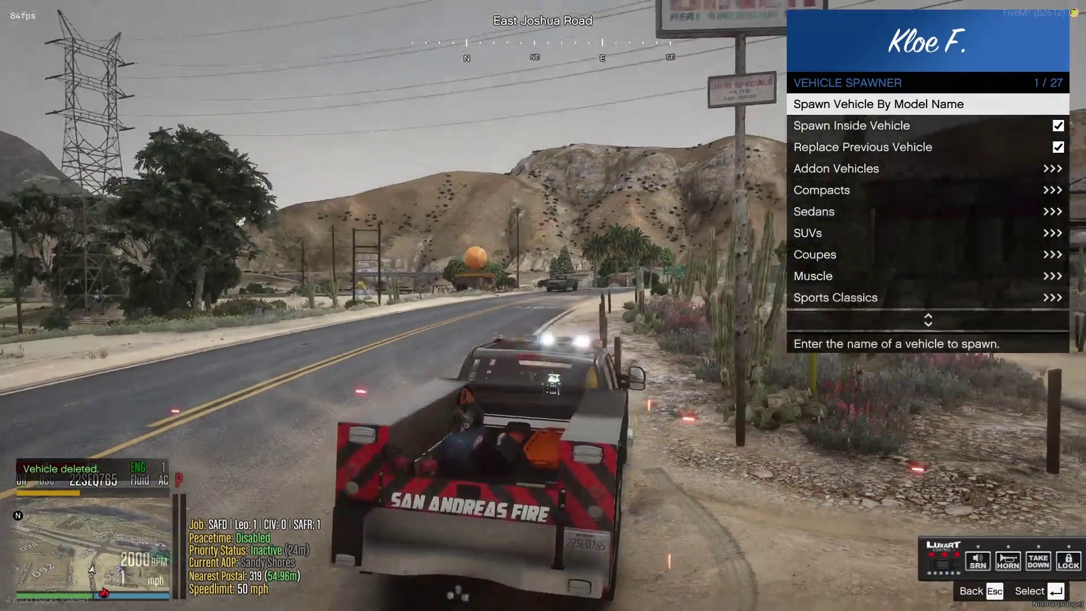
key(w)
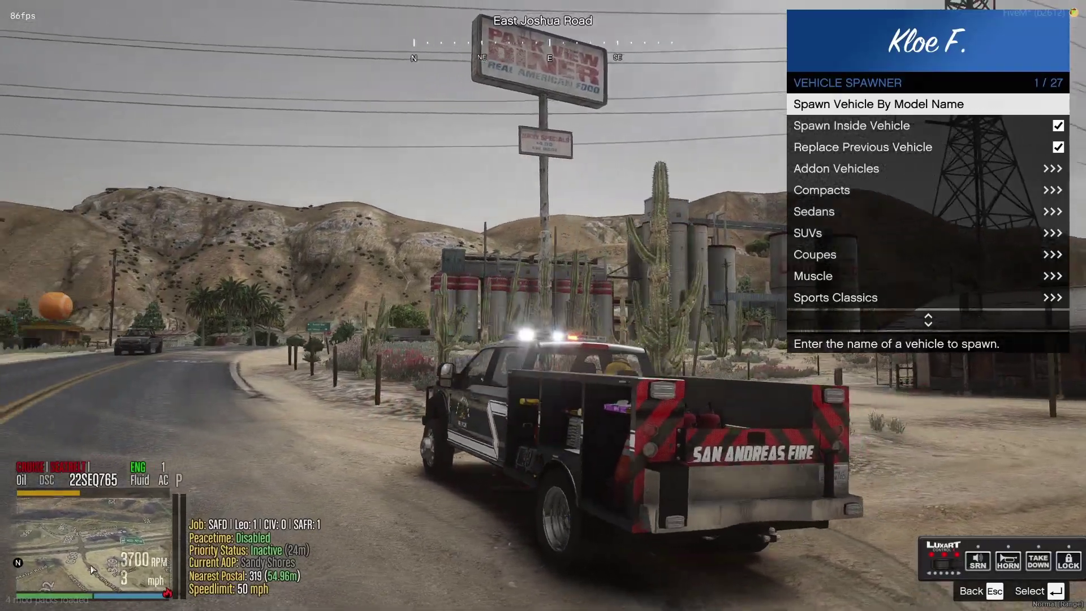
key(s)
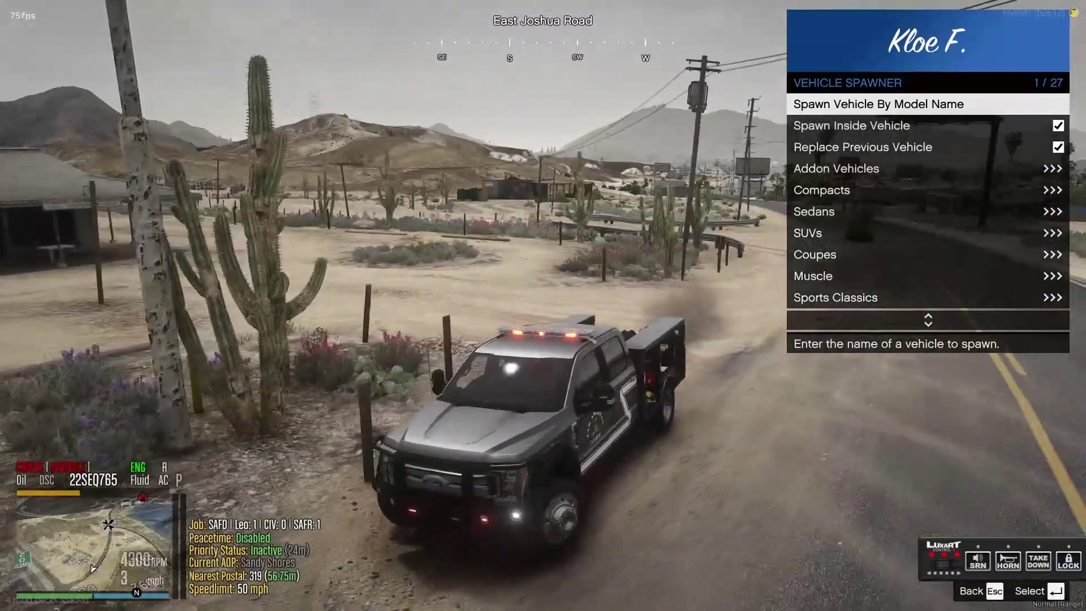
key(q)
key(Return)
In FileZilla, download the futility folder to D:\SAFR_EUP_ETRP and bring up the downloaded folder in File Explorer
key(alt+Tab)
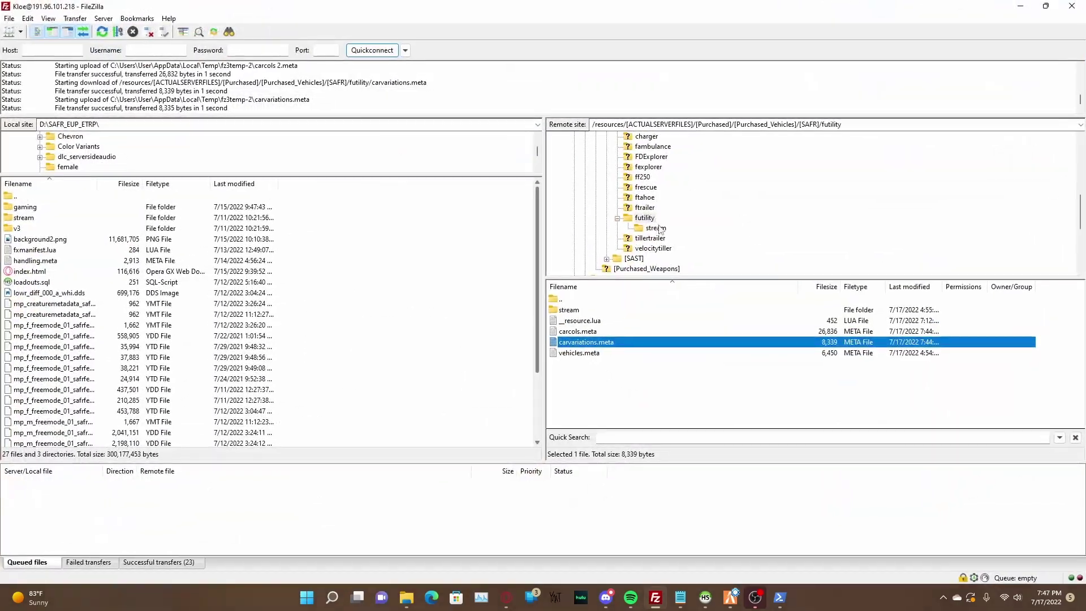
right_click(637, 222)
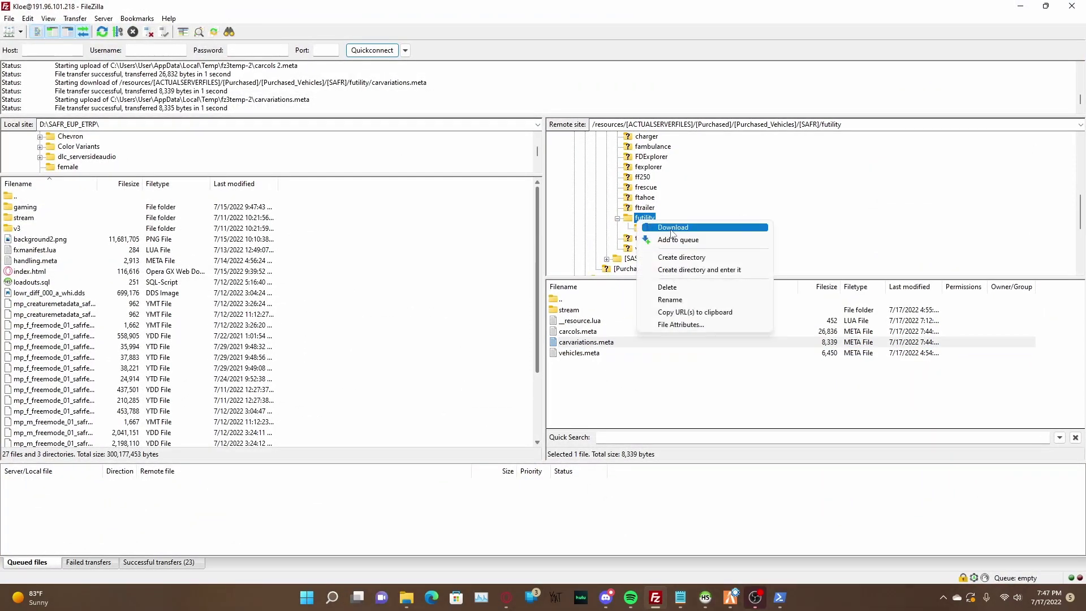
click(671, 226)
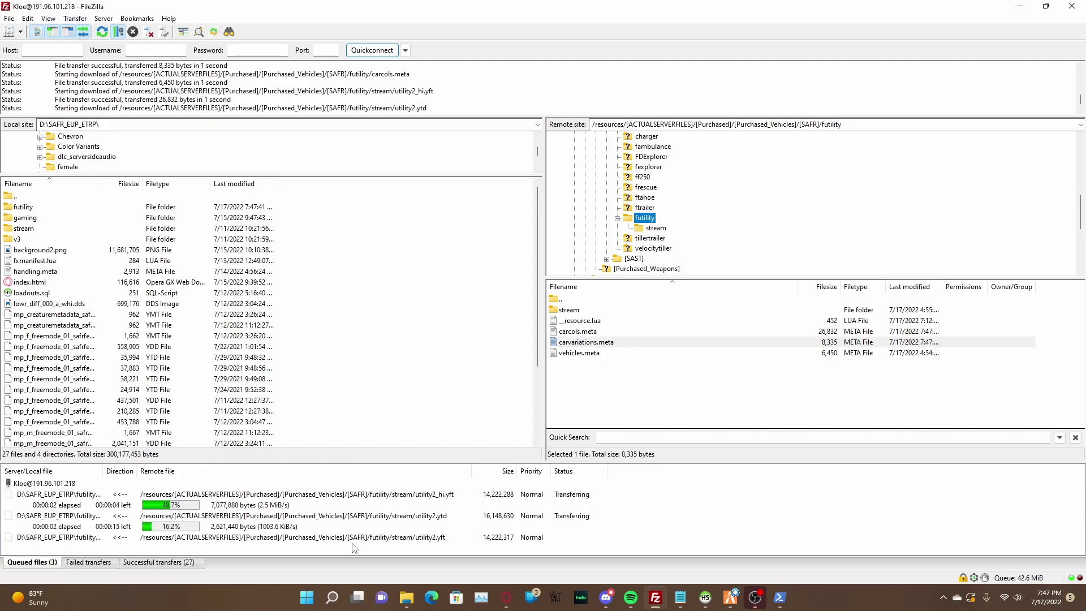
key(alt+Tab)
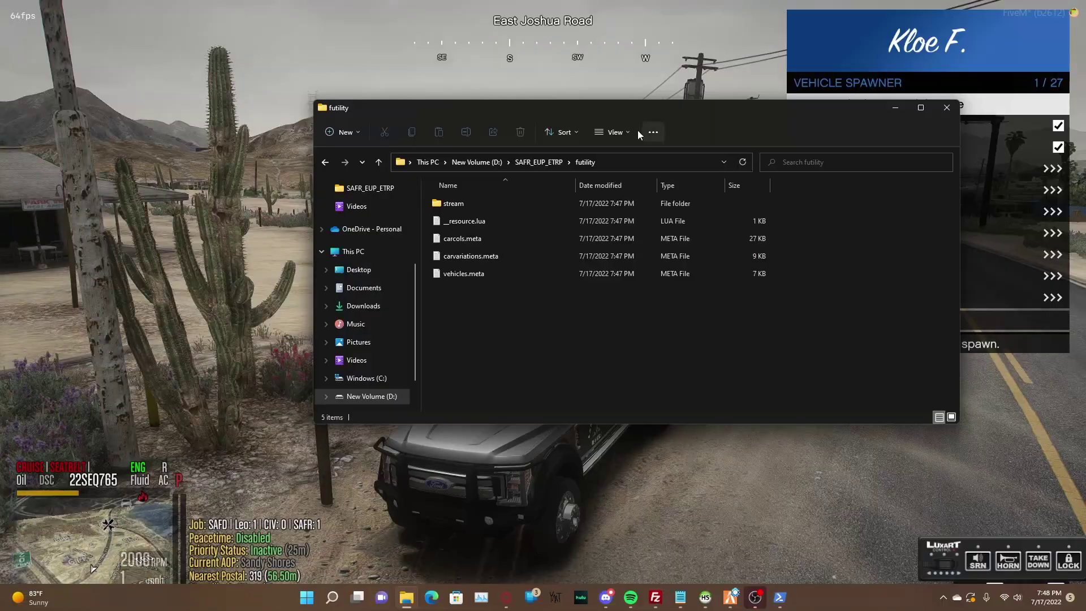
drag(513, 106, 503, 70)
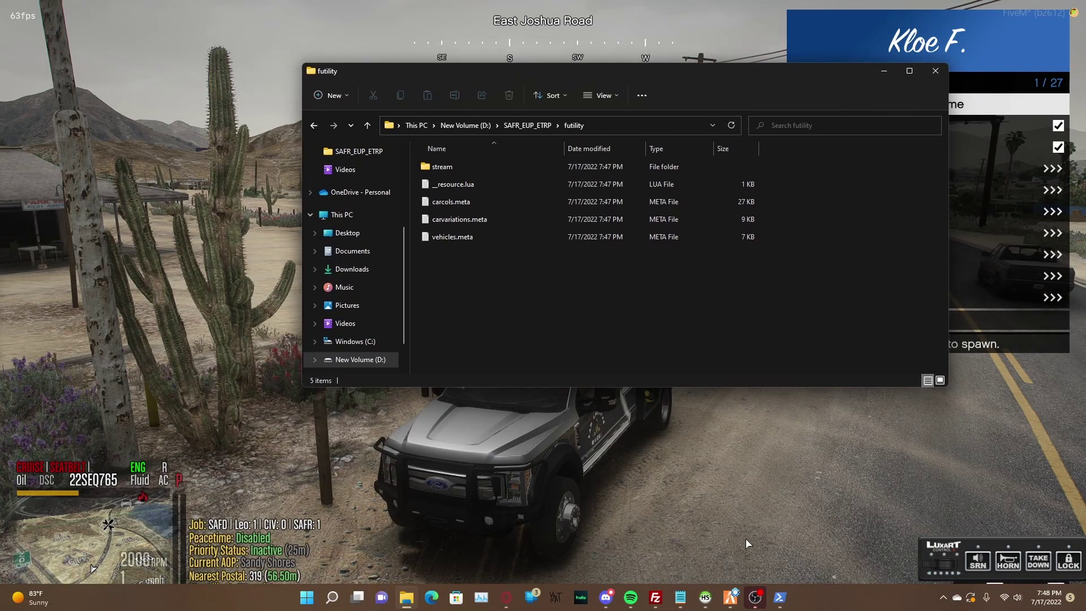
Switch to the Siren Random Generator and open its meta file selection dialog, moving the dialog clear of the folder window
mouse_move(775, 598)
click(831, 540)
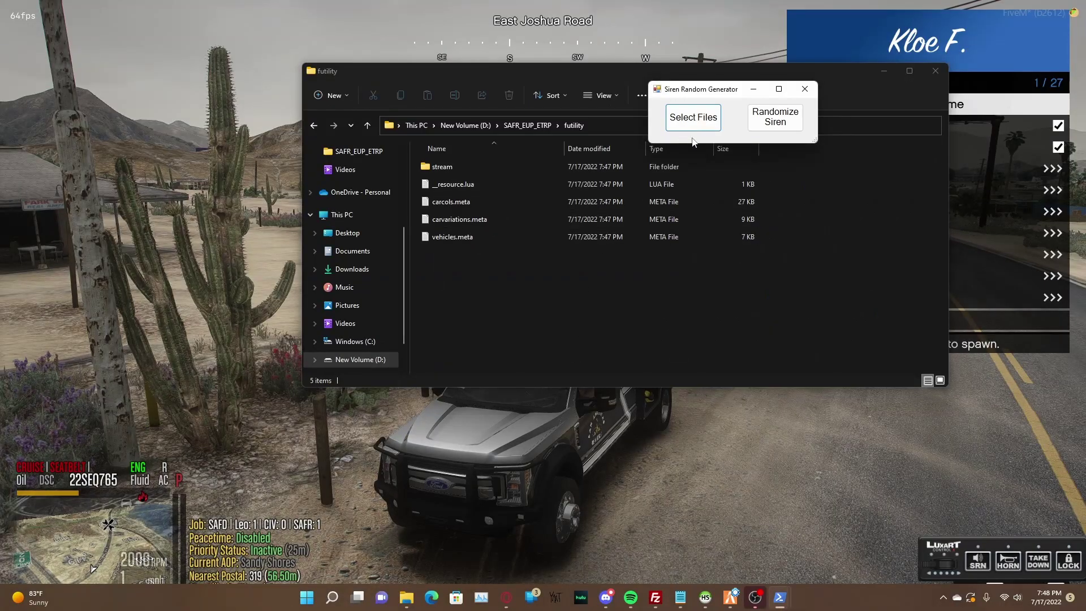
click(707, 123)
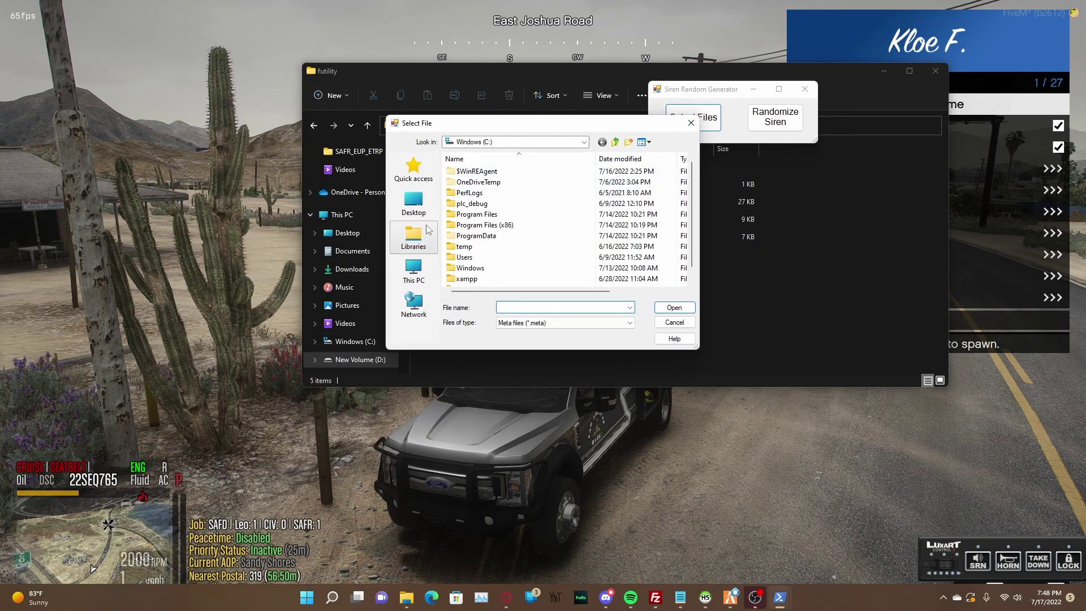
drag(503, 124, 202, 140)
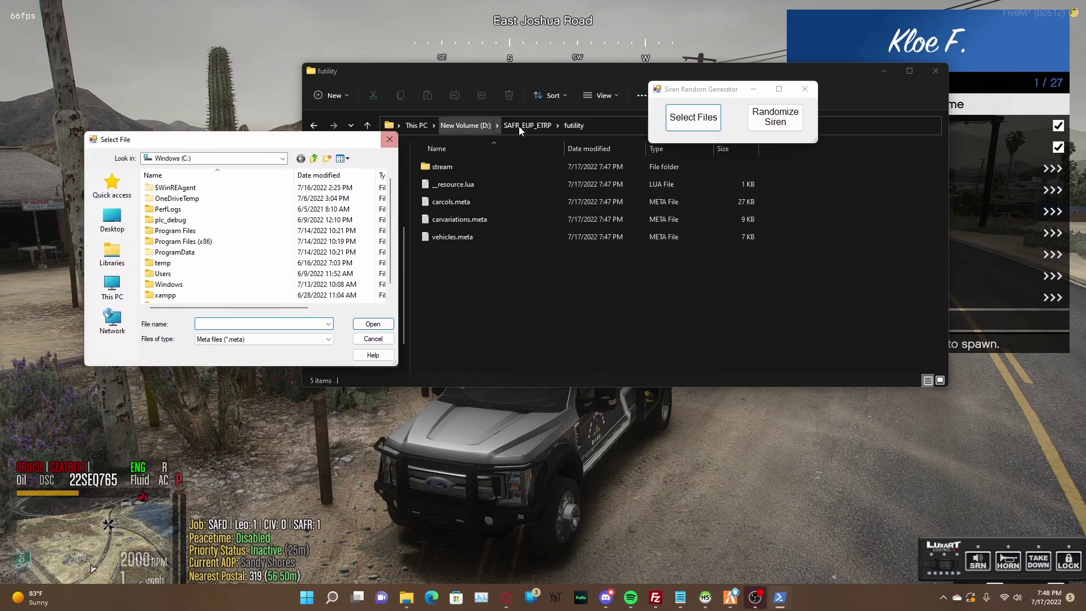
Try to point the file selection dialog to the path D:\SAFR_EUP_ETRP\futility copied from File Explorer
click(513, 124)
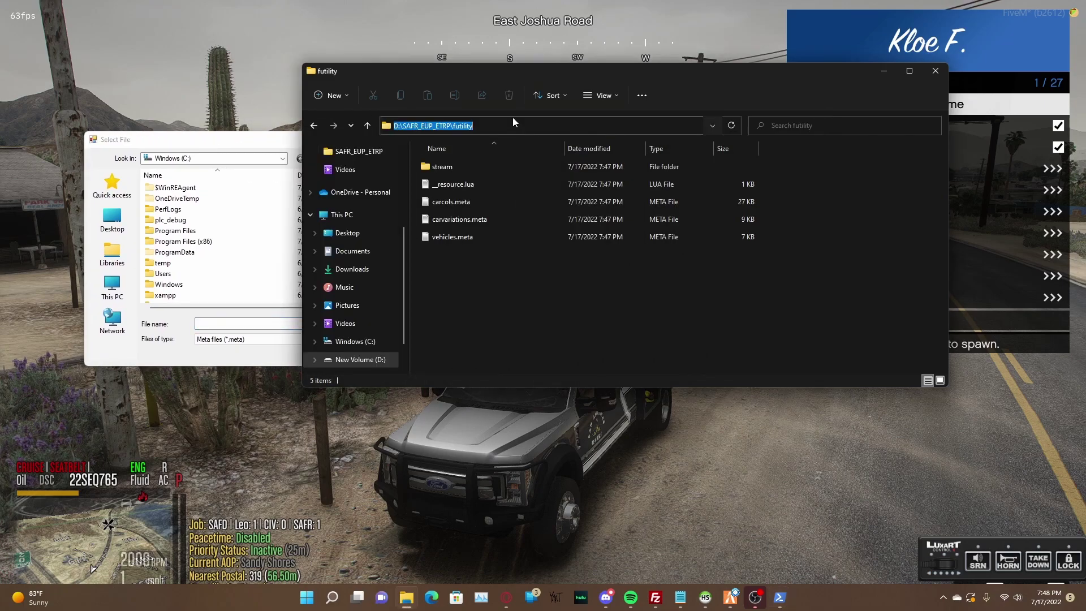
click(217, 161)
click(228, 161)
key(ctrl+v)
click(228, 160)
click(212, 161)
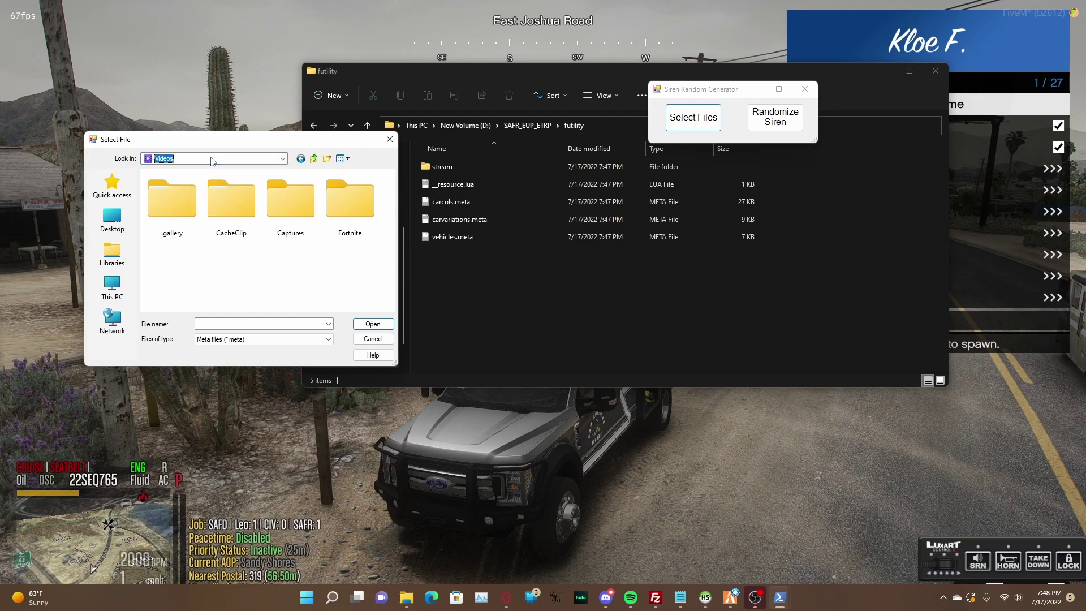
click(314, 159)
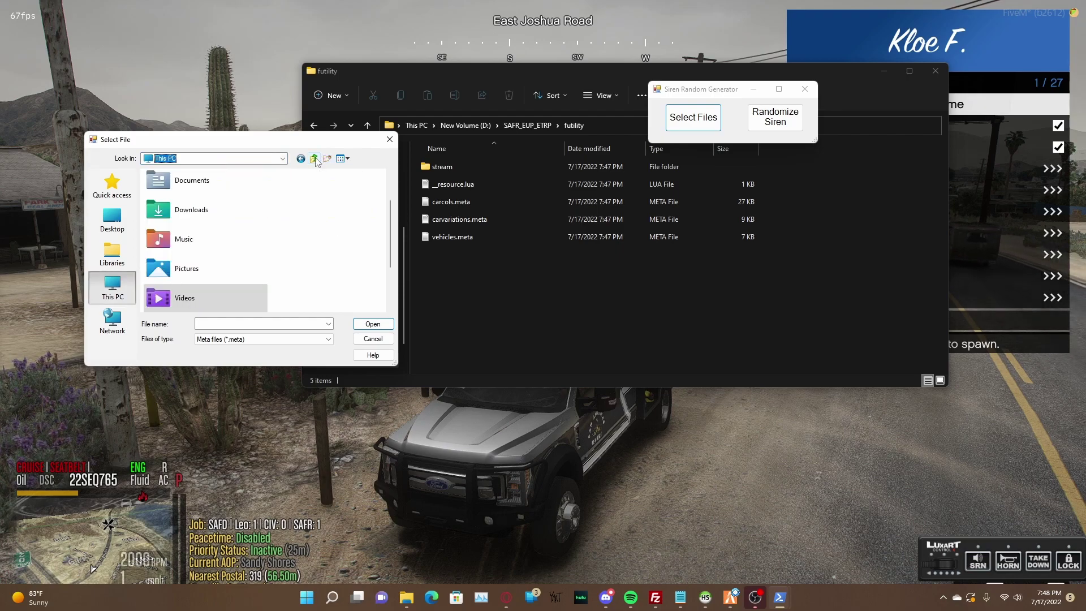
click(301, 158)
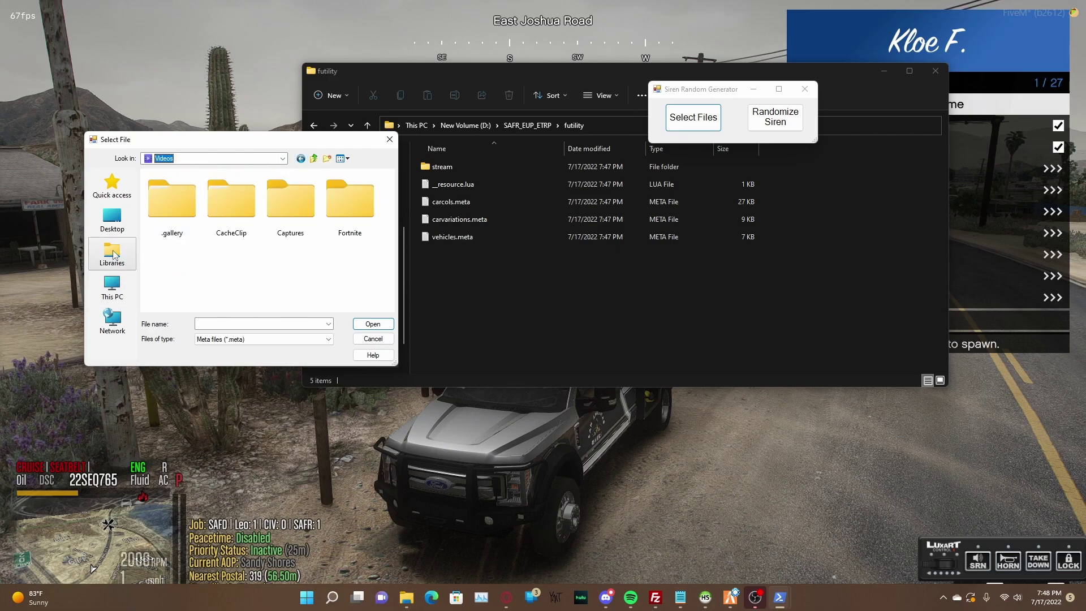
Browse the file selection dialog to the futility folder inside SAFR_EUP_ETRP on New Volume (D:)
click(112, 285)
scroll(215, 288, down, 2)
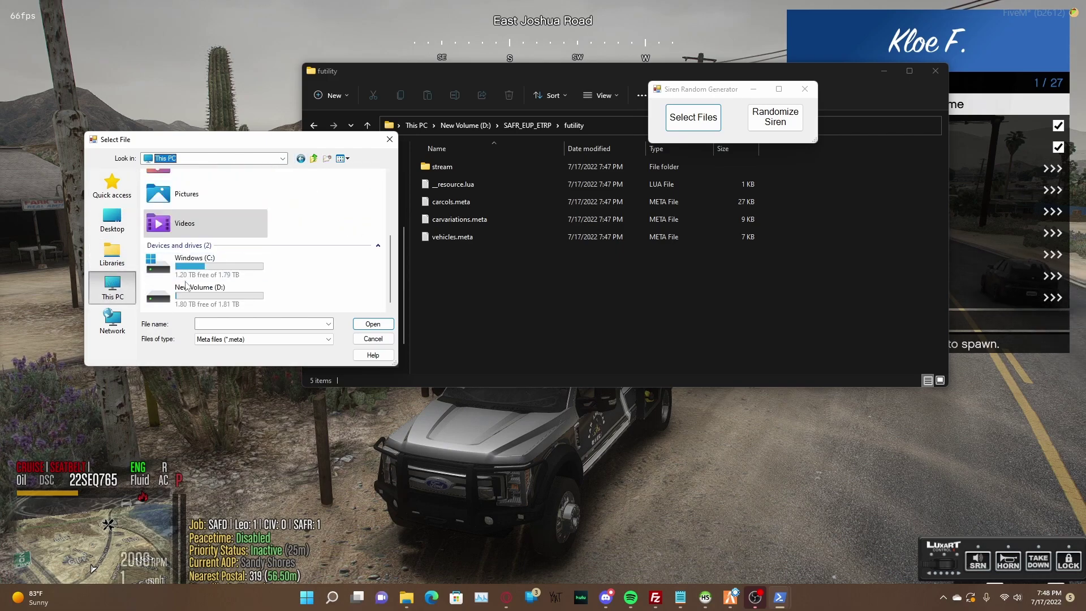
double_click(217, 299)
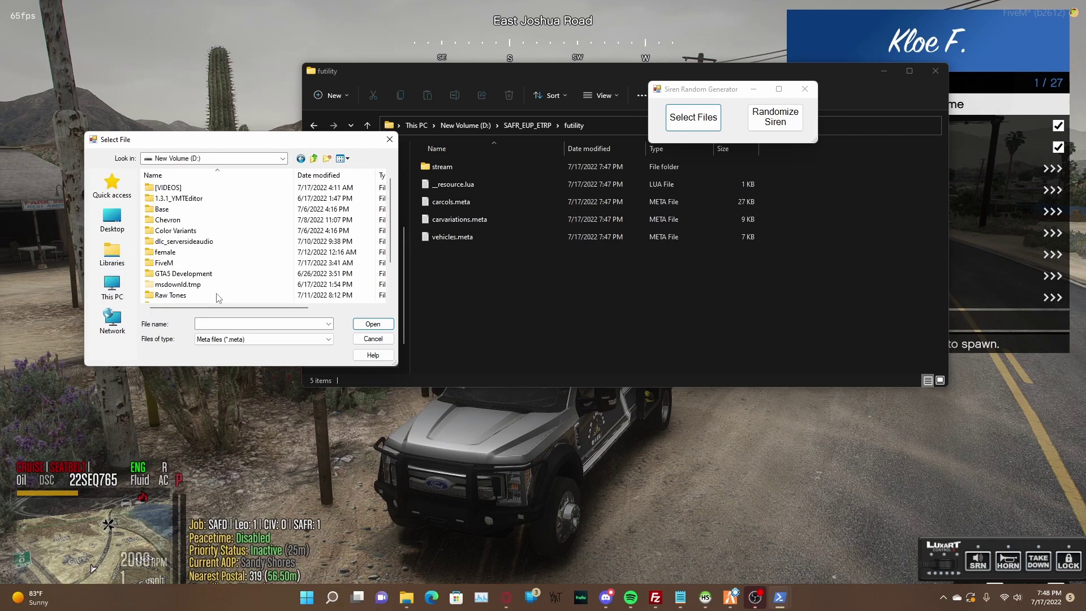
scroll(192, 269, down, 2)
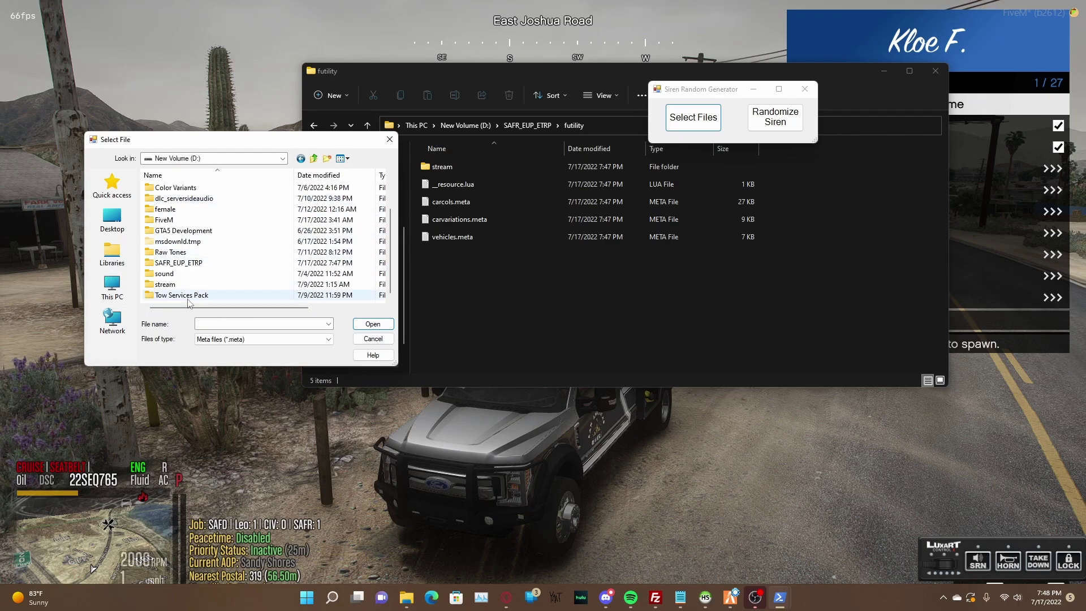
double_click(194, 265)
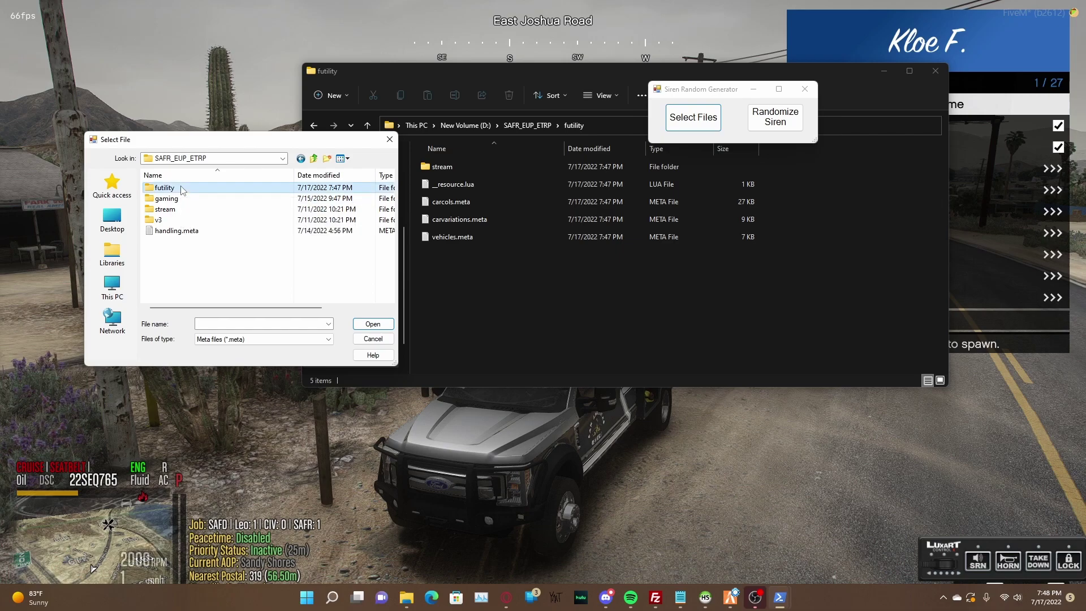
double_click(179, 188)
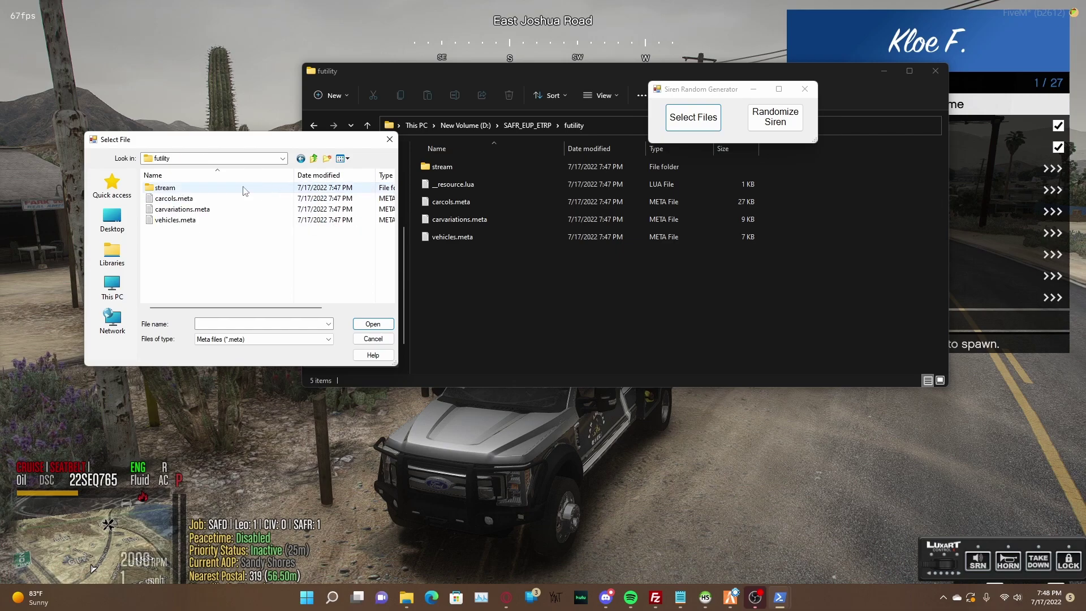
Load carcols.meta and carvariations.meta together into the generator and randomize their siren ID
click(190, 201)
ctrl+click(190, 211)
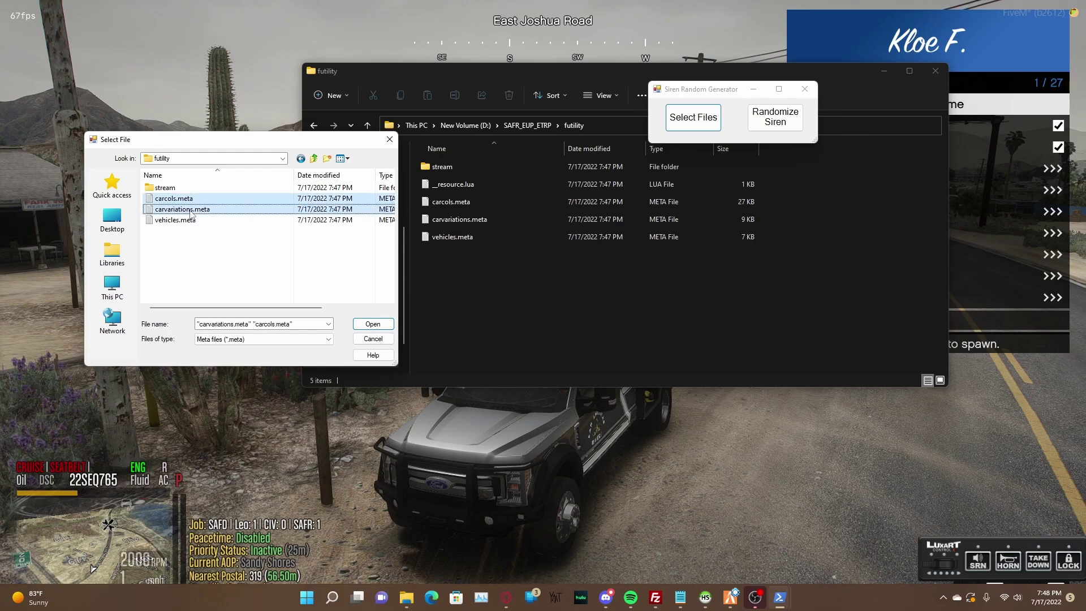
click(370, 325)
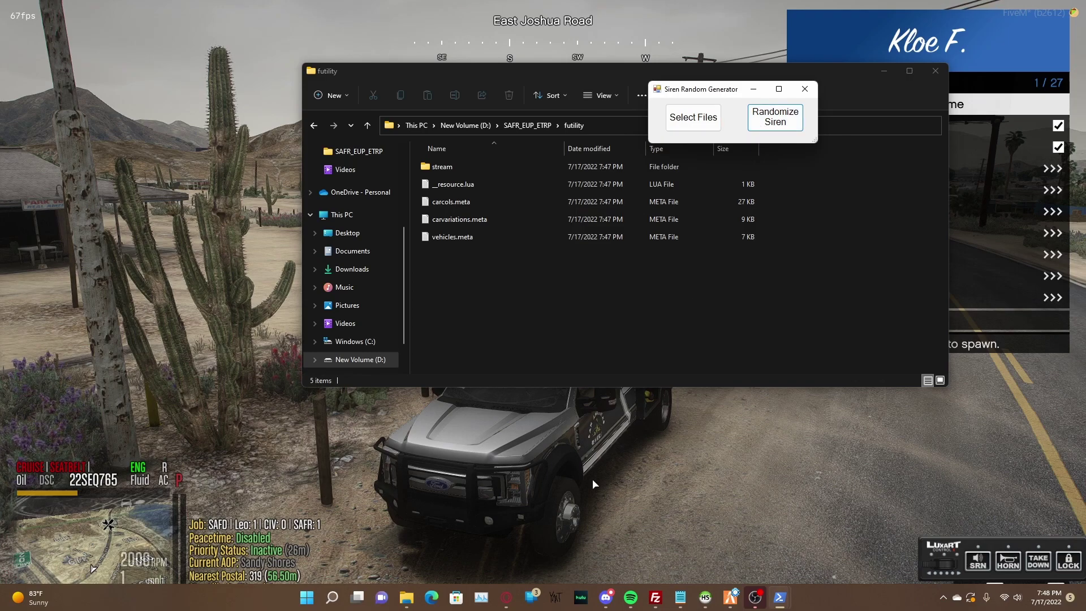
Open the updated carcols.meta in Notepad, check the siren ID of the utility2 entry and close the file
click(411, 598)
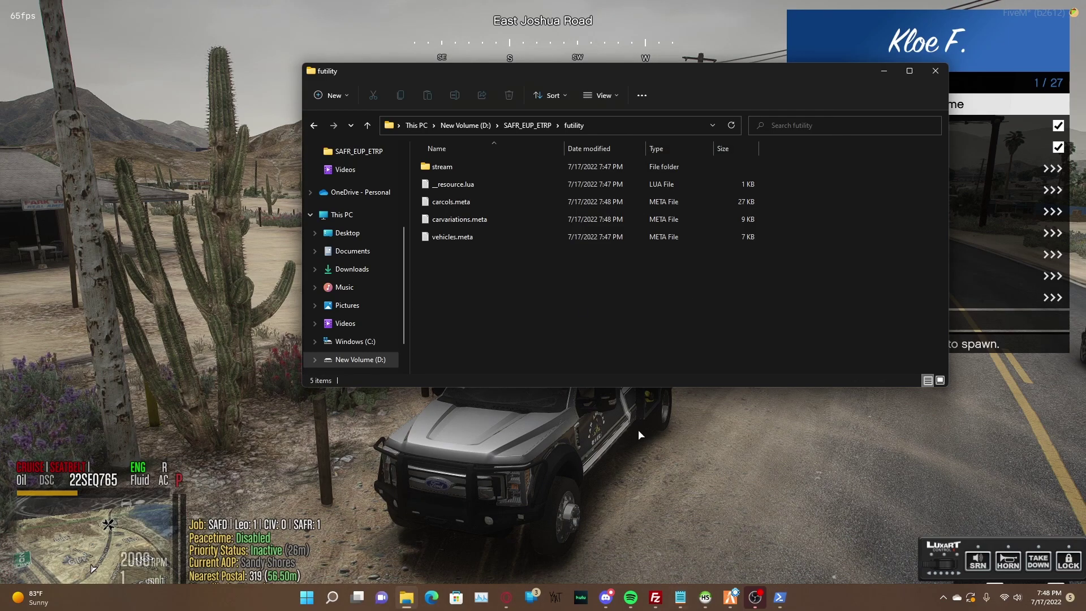
double_click(480, 201)
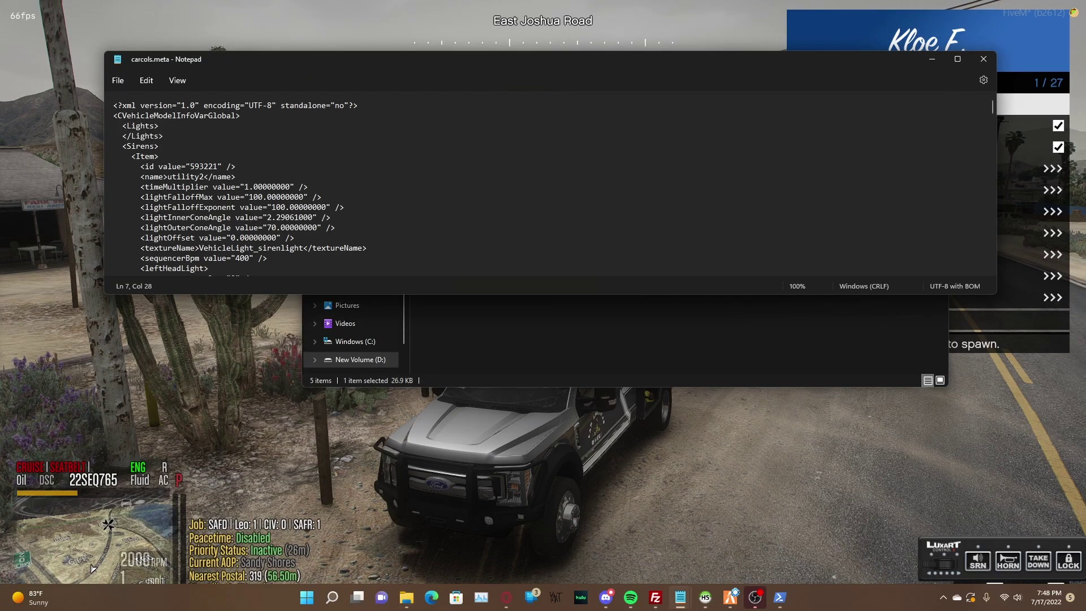
click(656, 597)
drag(679, 6, 1085, 141)
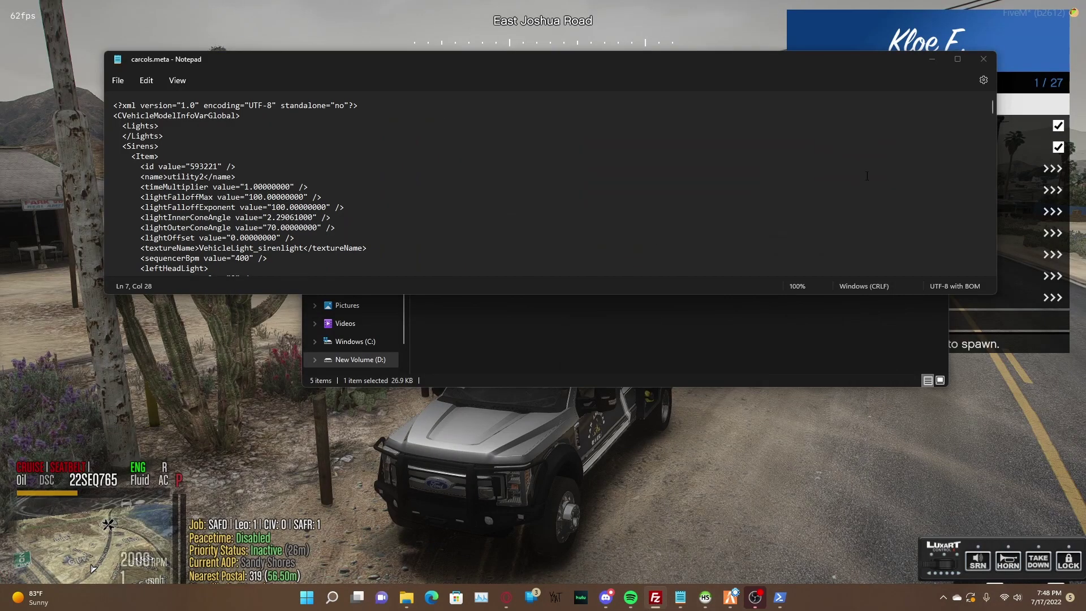
click(983, 58)
Upload the updated carcols.meta and carvariations.meta from the futility folder to the server through FileZilla
click(447, 224)
ctrl+click(451, 205)
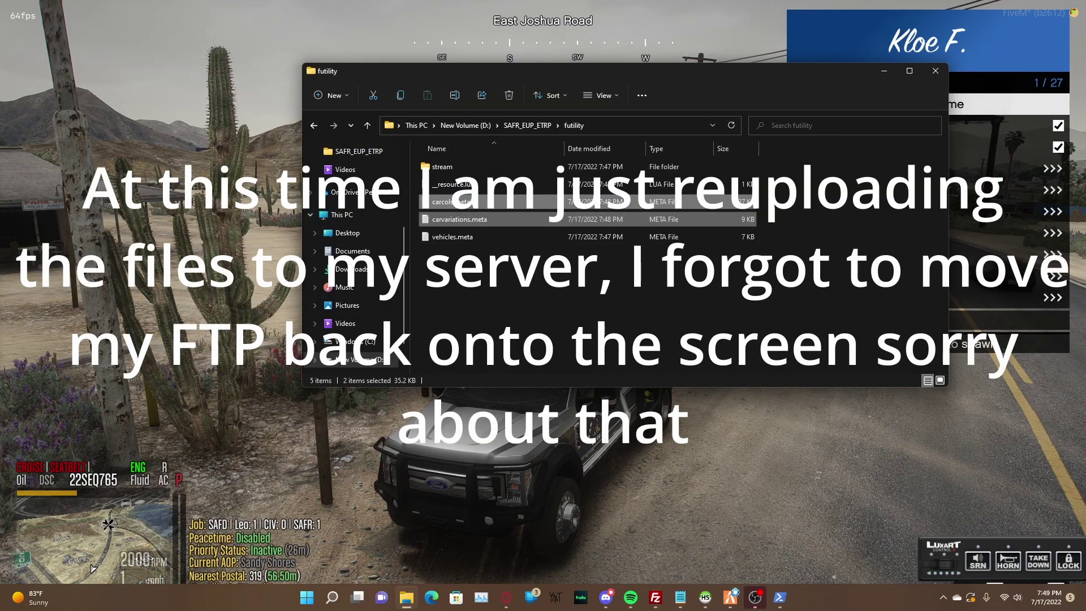
drag(451, 205, 1085, 226)
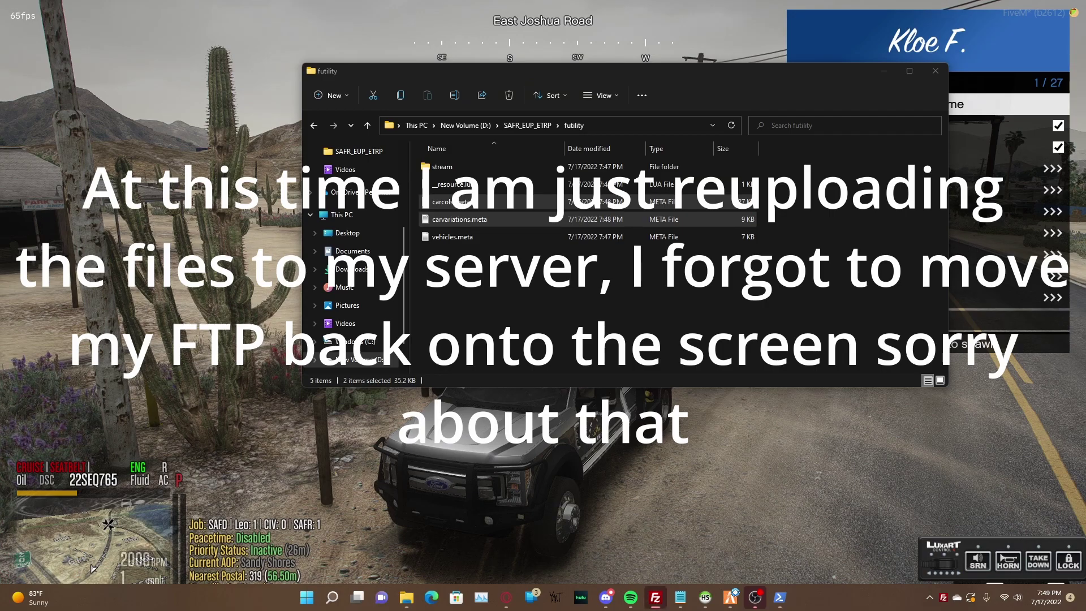
Return to the FiveM game and delete the current truck with the /dv chat command
click(744, 448)
key(F8)
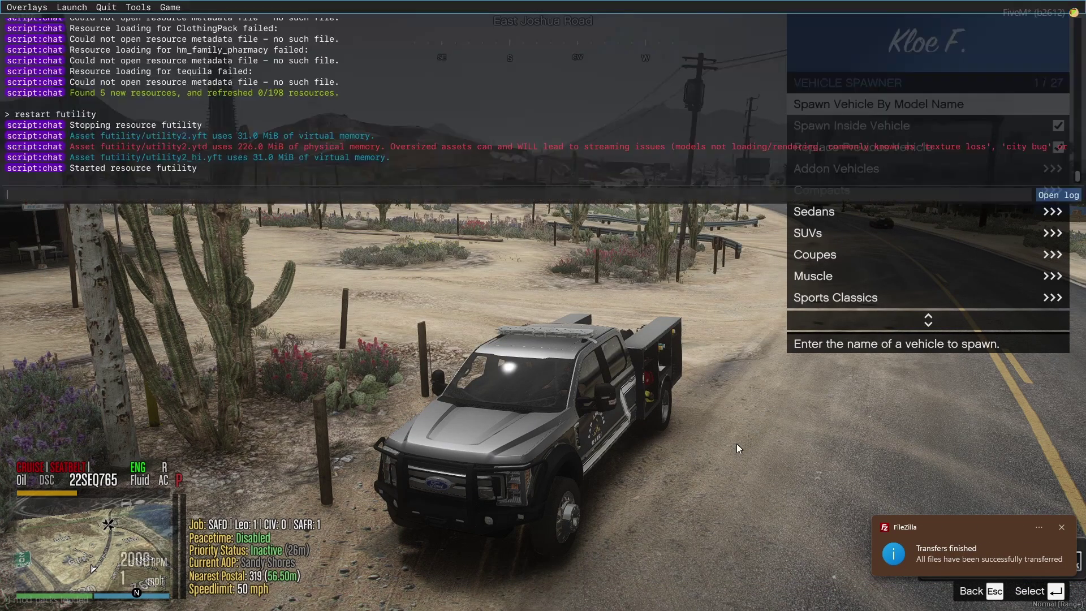
key(F8)
text(t/)
key(Escape)
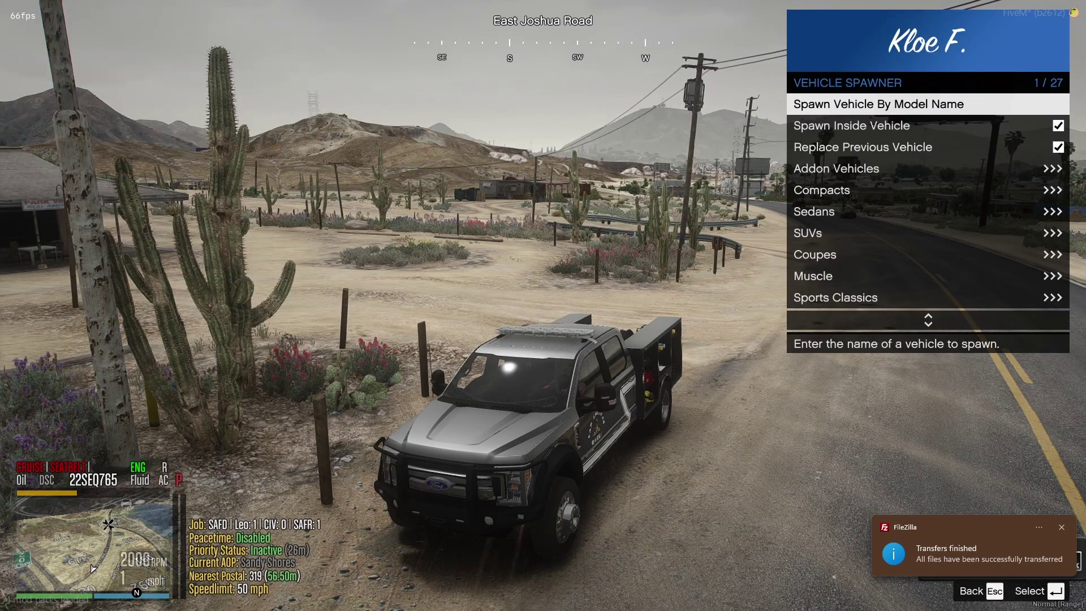
text(t/dv)
key(Return)
Run refresh in the game console and close the console
key(F8)
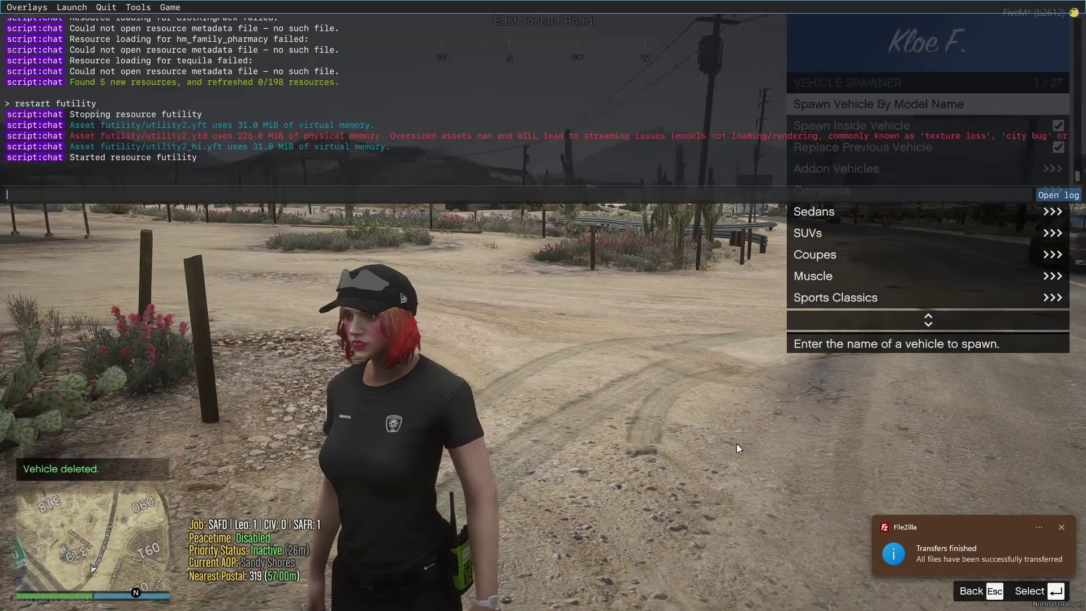
text(refresh)
key(Return)
key(F8)
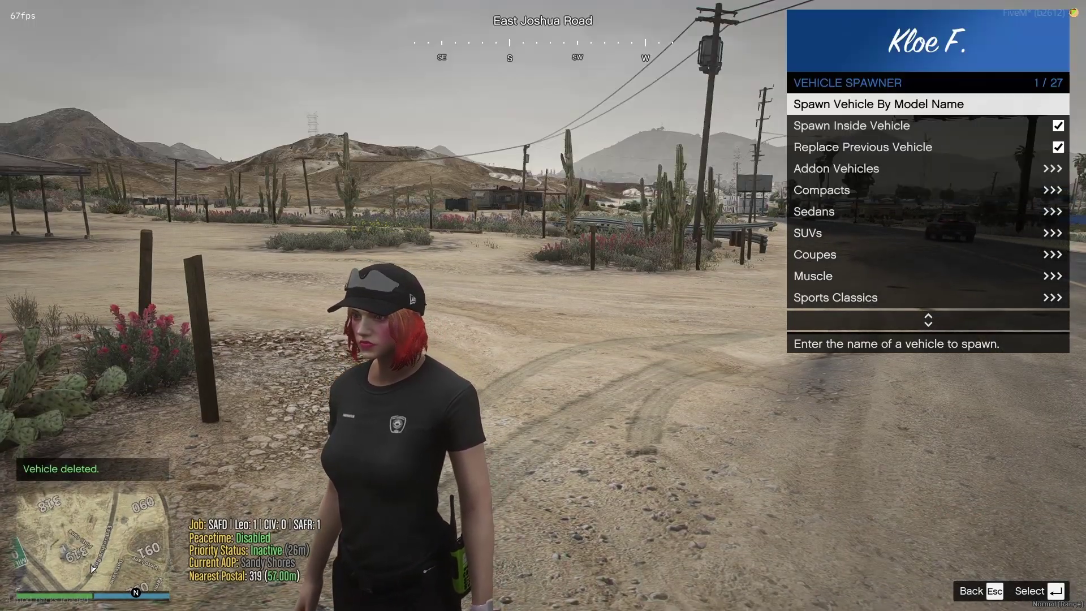
key(t)
key(F8)
Spawn a new truck by the model name utility2
key(Return)
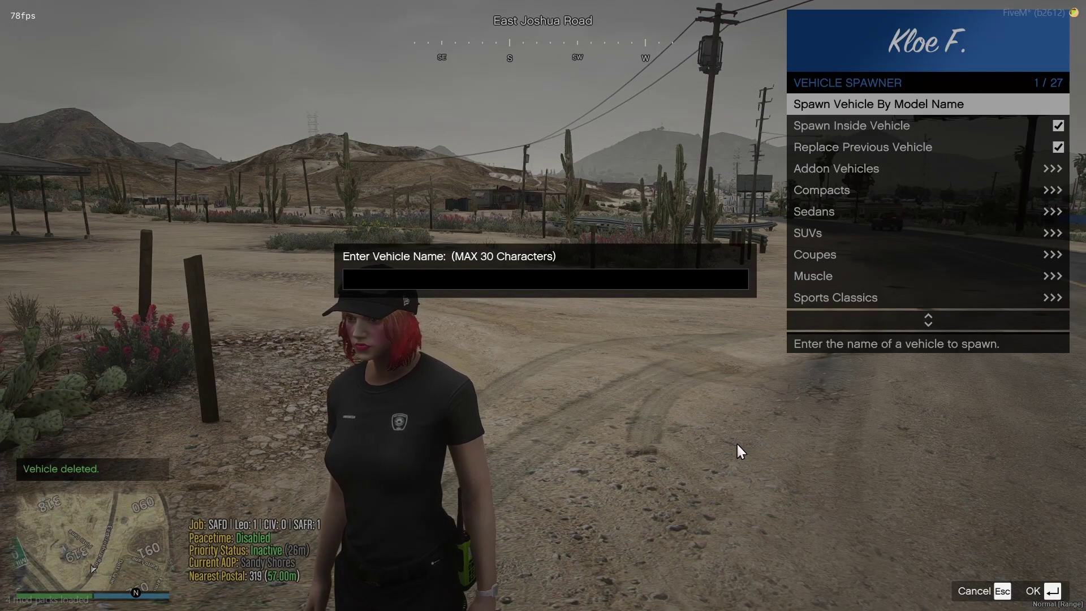
text(utility2)
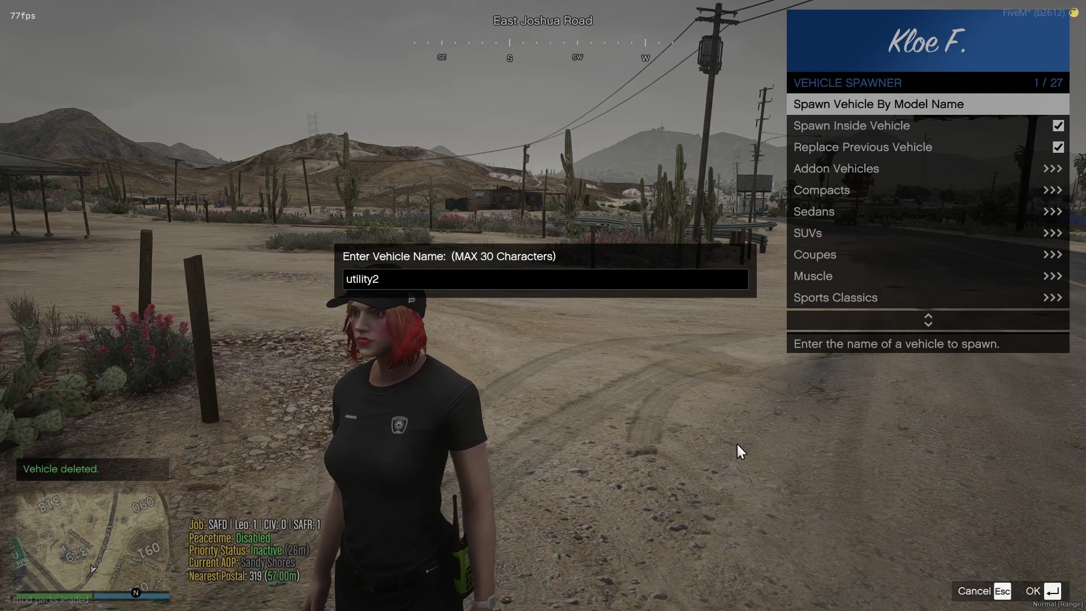
key(Return)
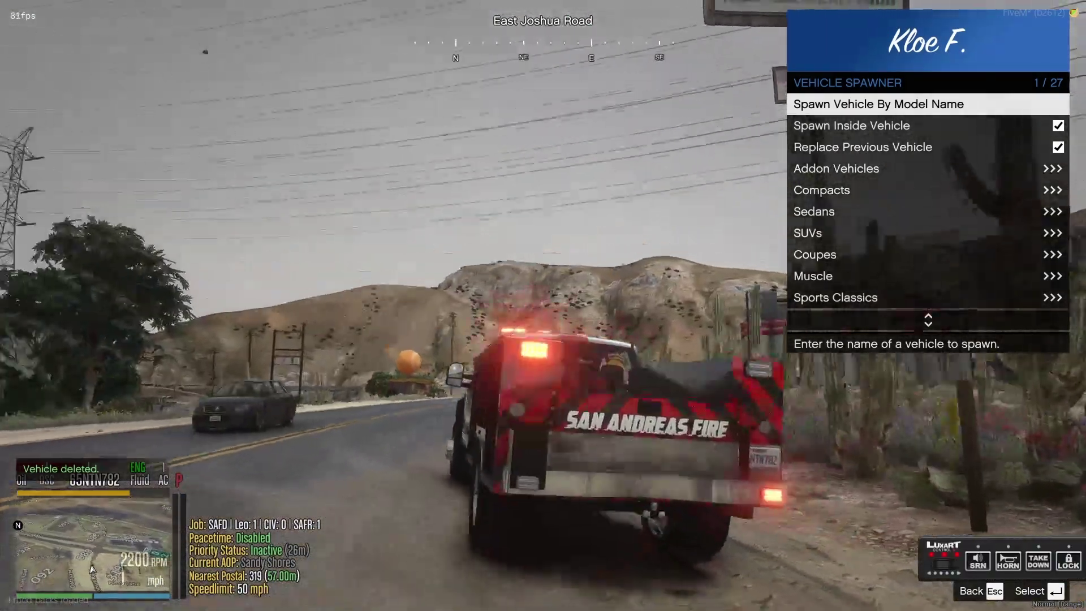
Check the new truck's rear emergency lights, turn them off and drive from East Joshua Road onto Senora Fwy
key(w)
key(d)
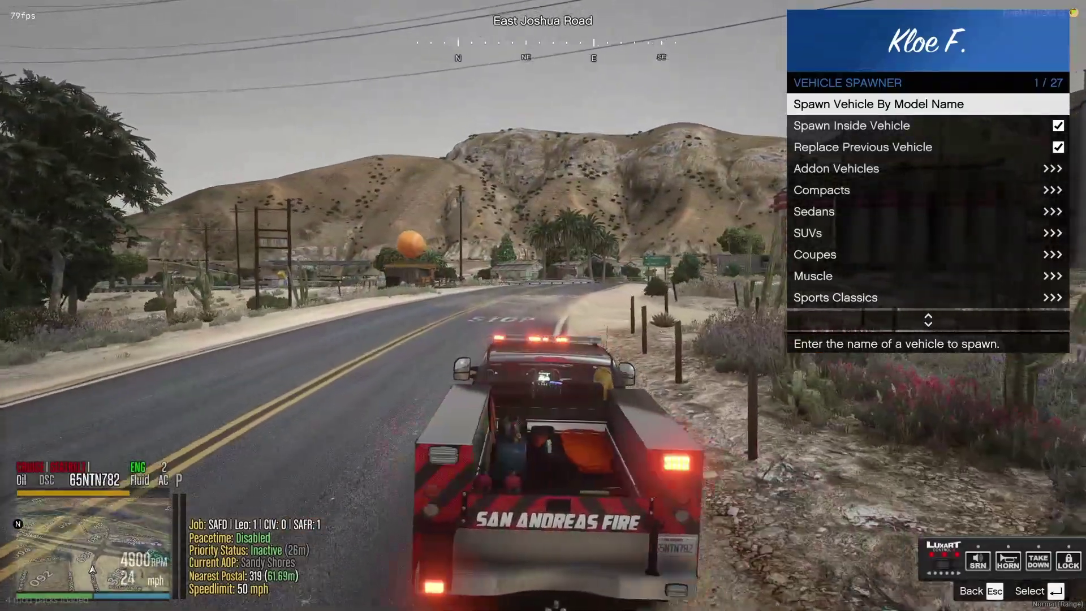
key(d)
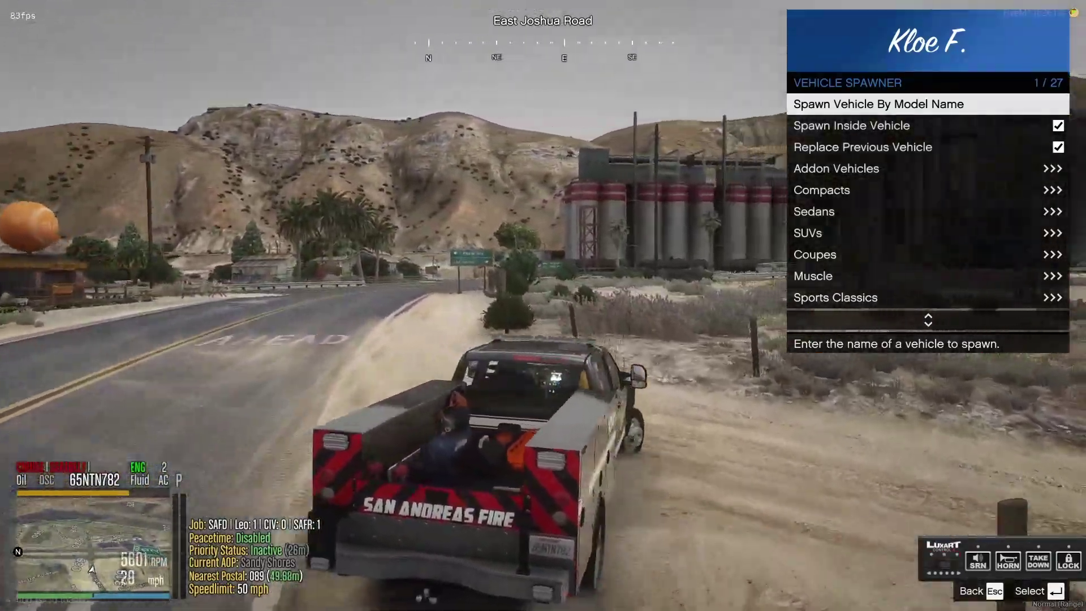
key(w)
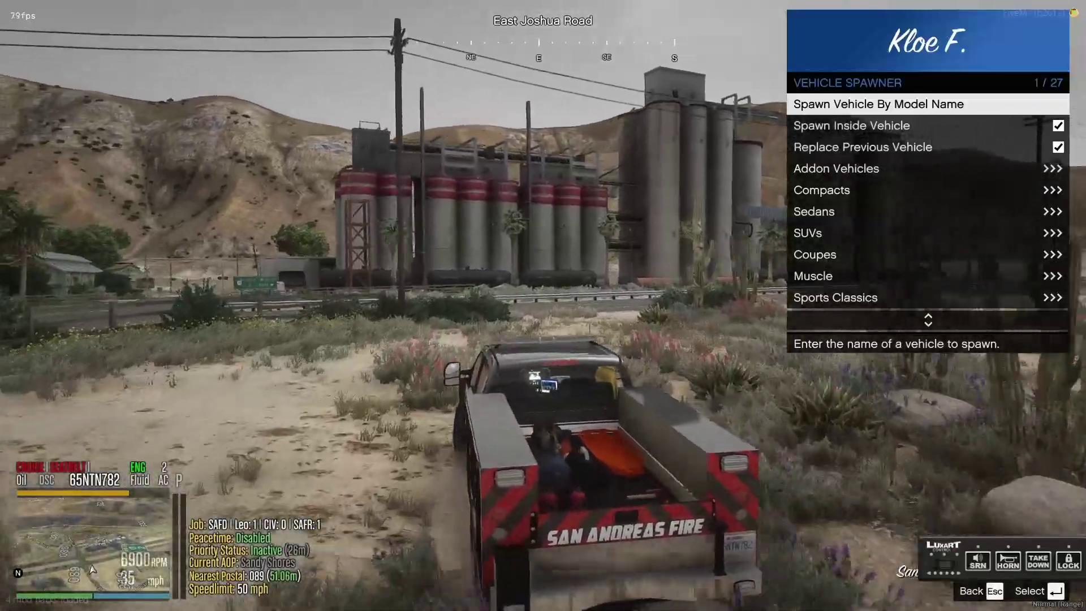
key(d)
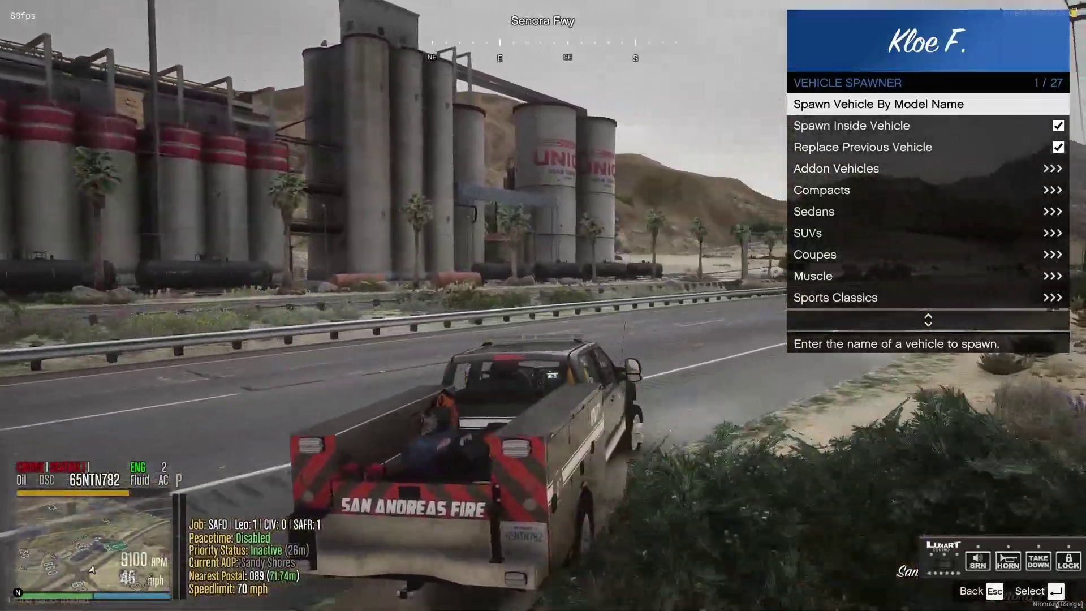
key(w)
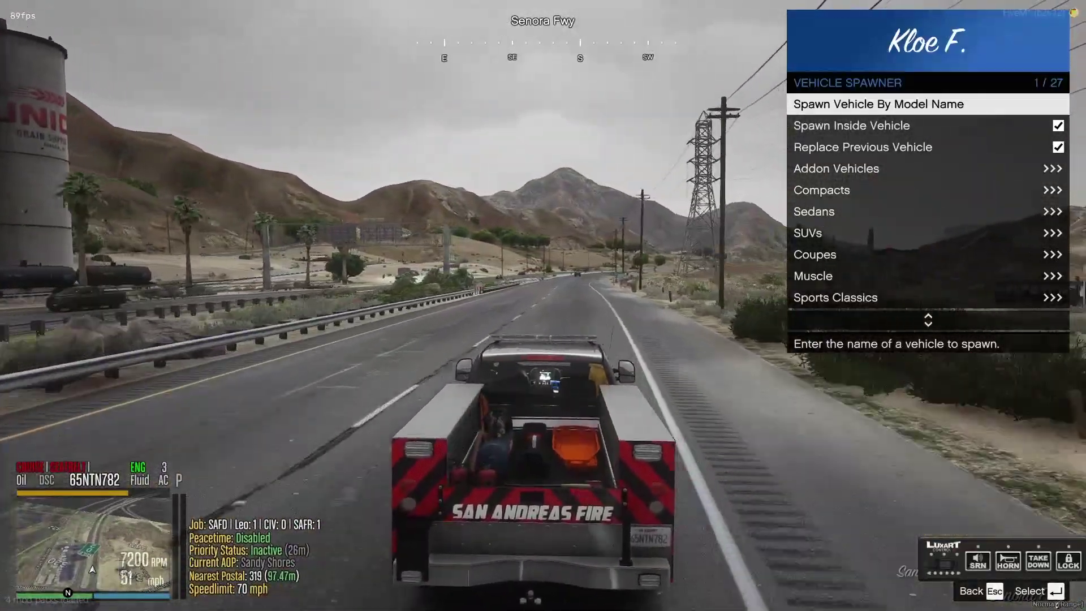
key(w)
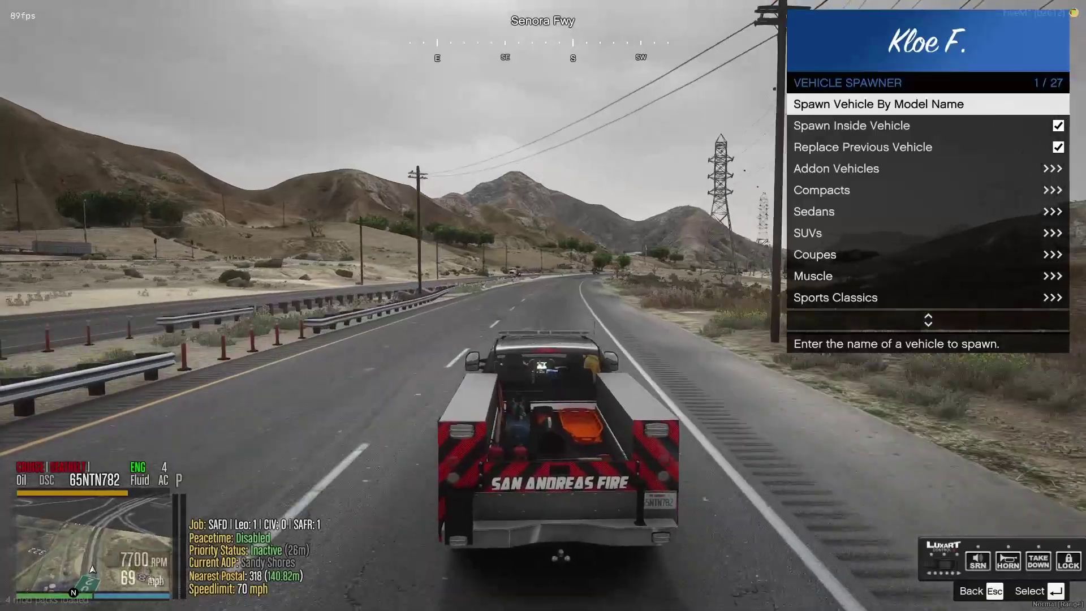
Turn the emergency lights on along Senora Fwy, examine them from the rear and side, and turn them off
key(w)
key(q)
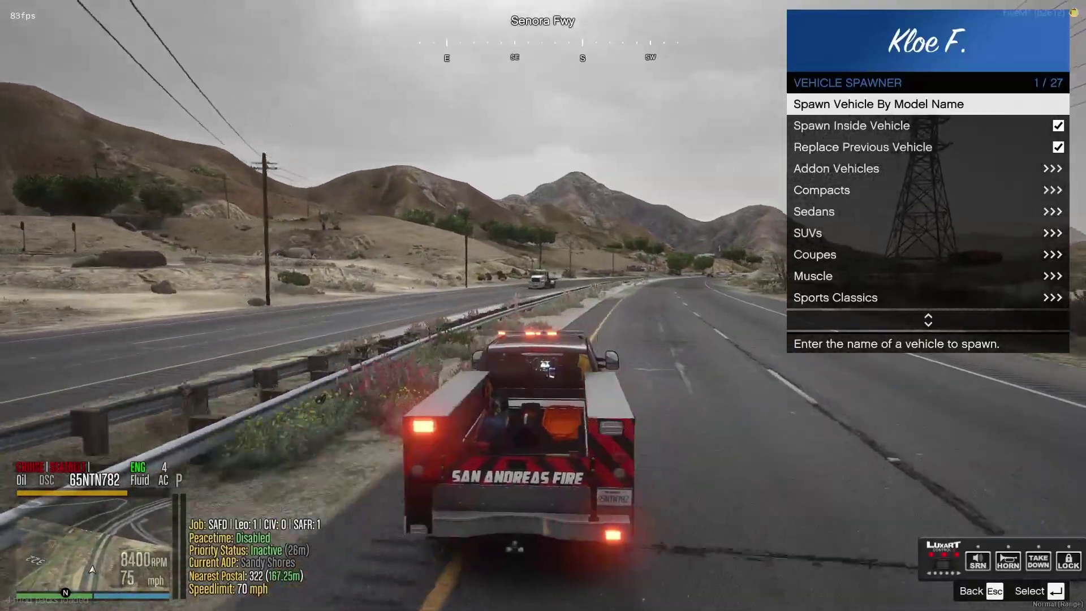
key(w)
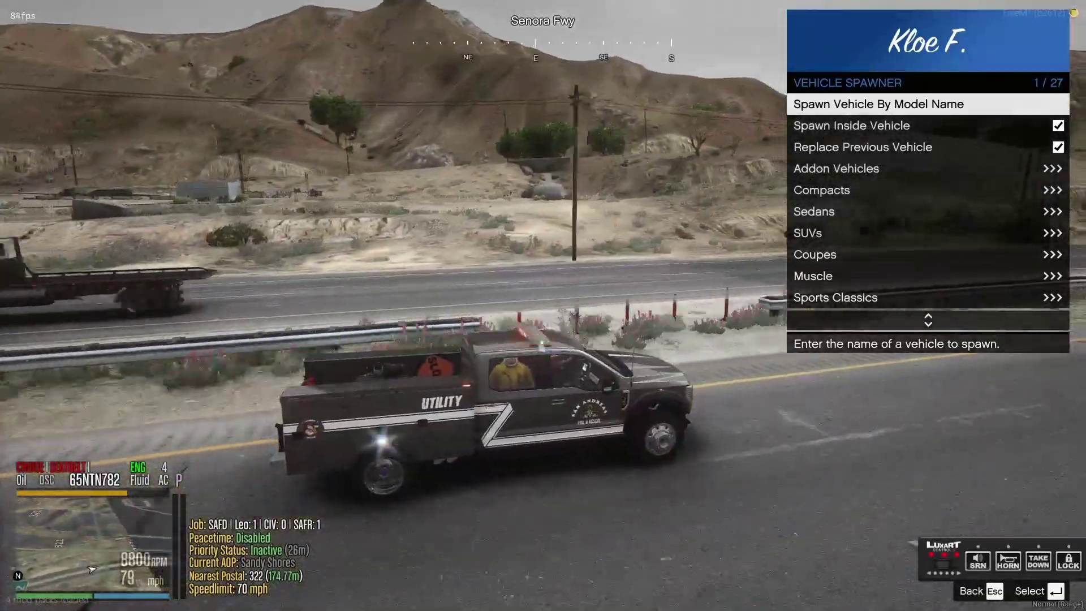
key(q)
key(w)
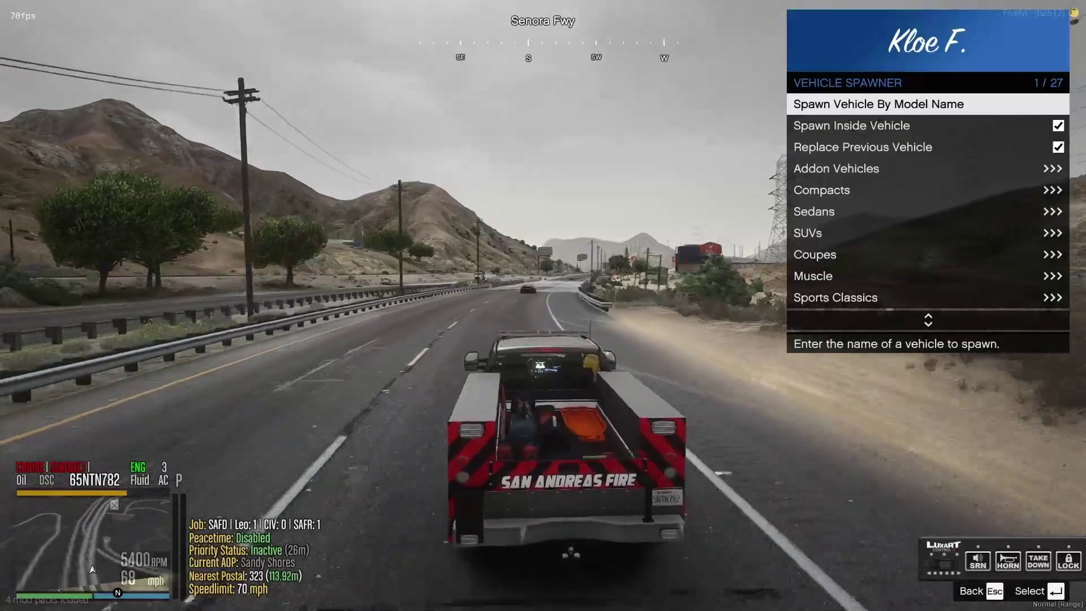
Drive the fire truck south along Senora Fwy, then turn across onto the opposite carriageway and head back north
key(w)
key(d)
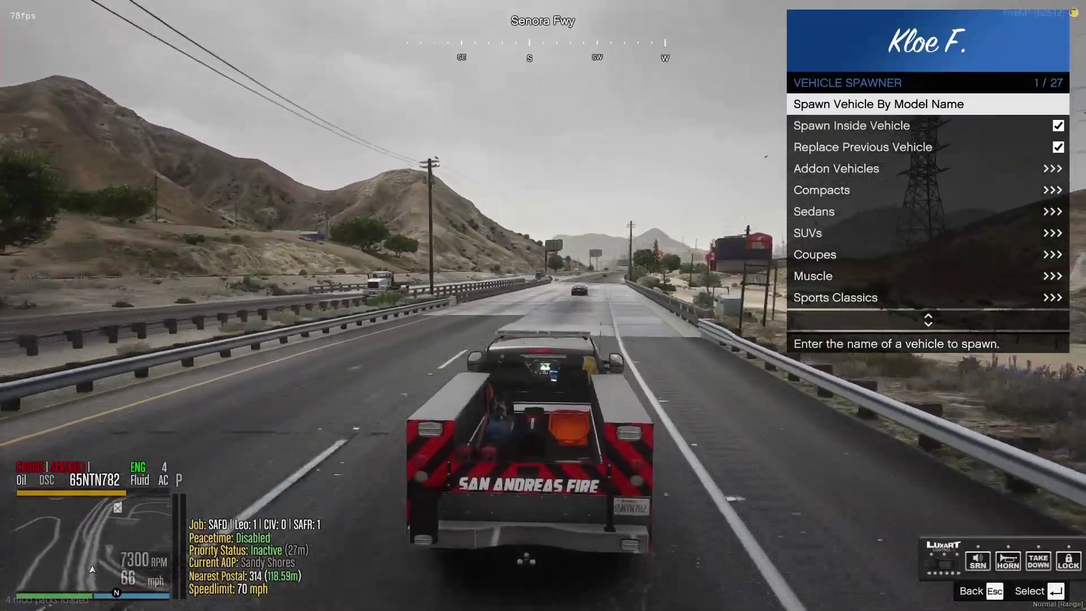
key(s)
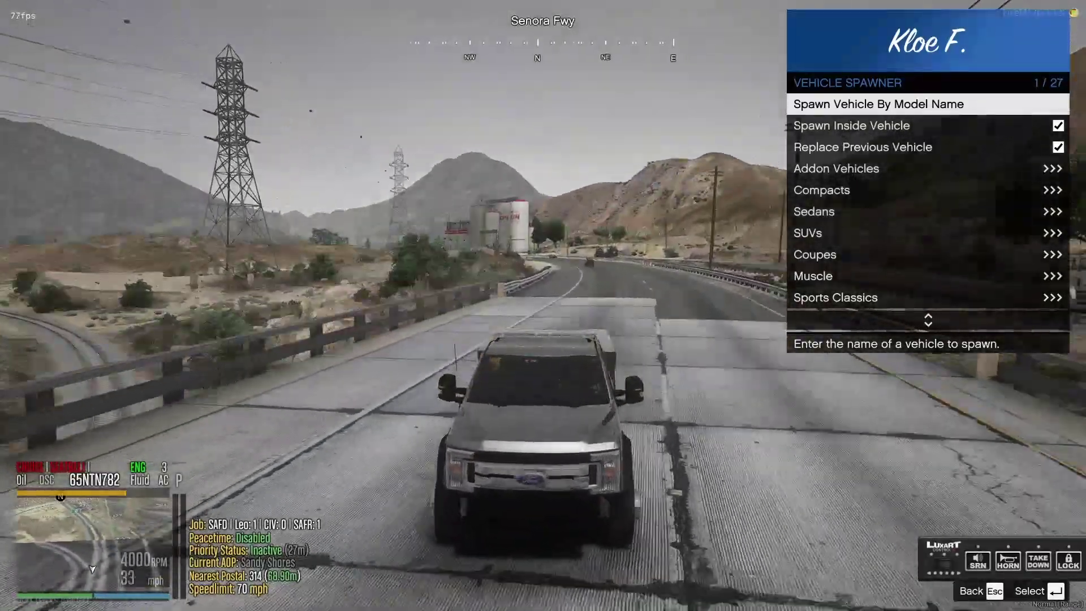
key(w)
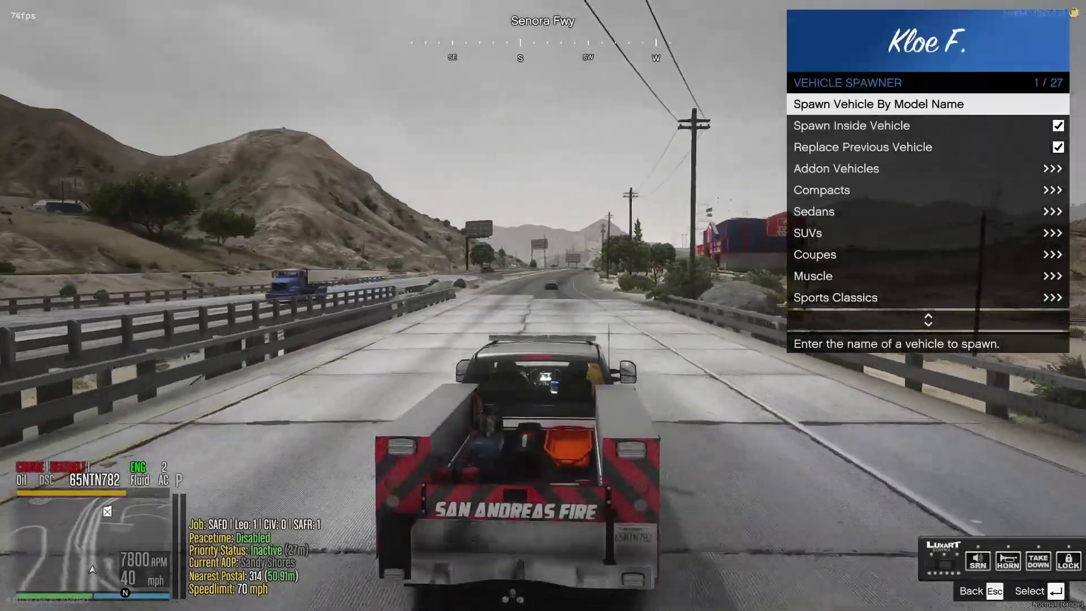
key(w)
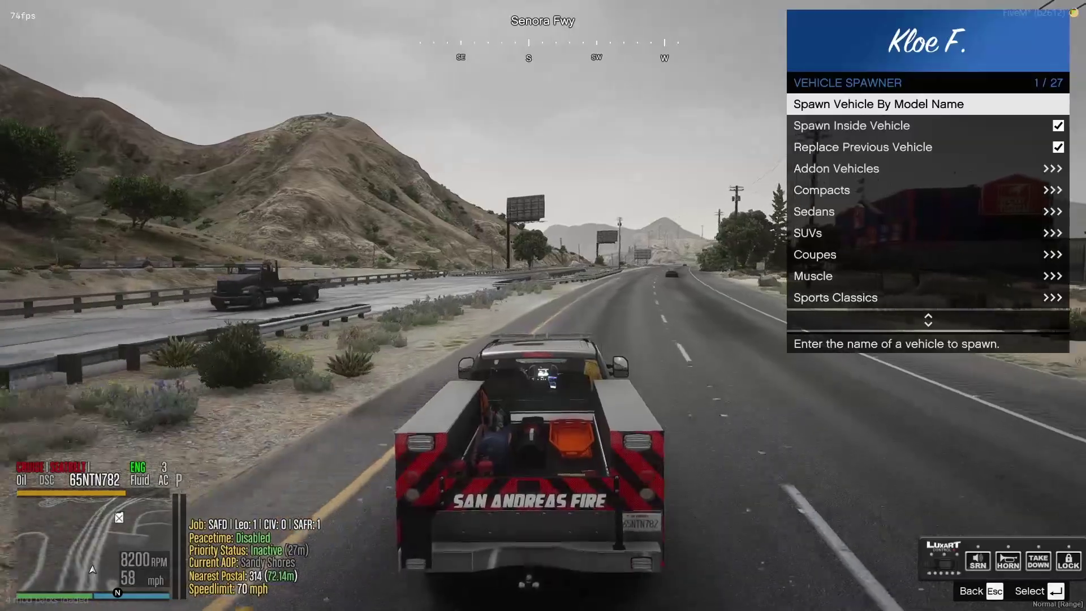
key(a)
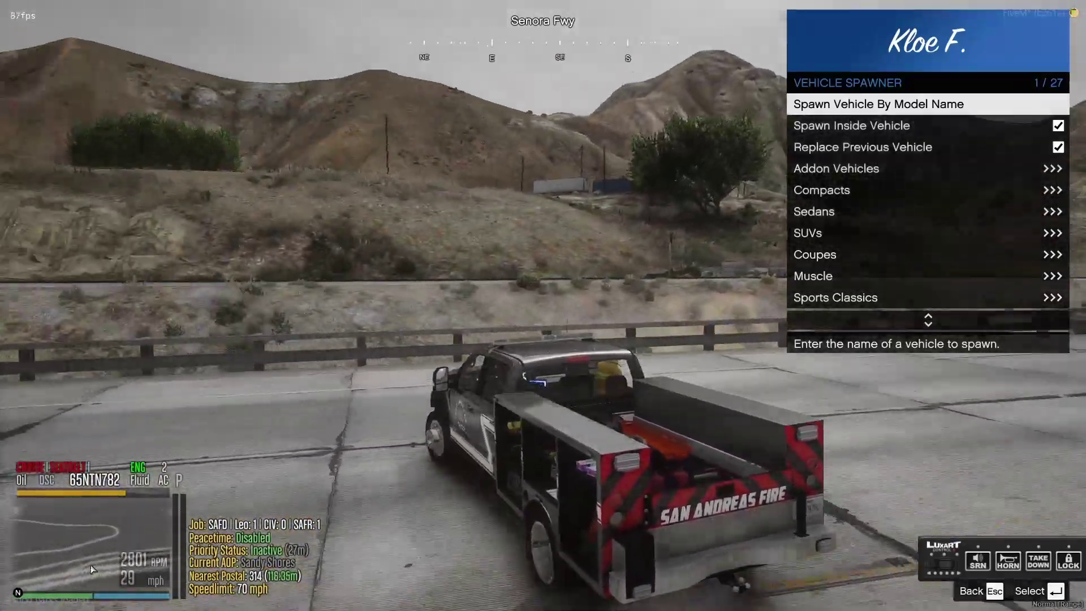
key(a)
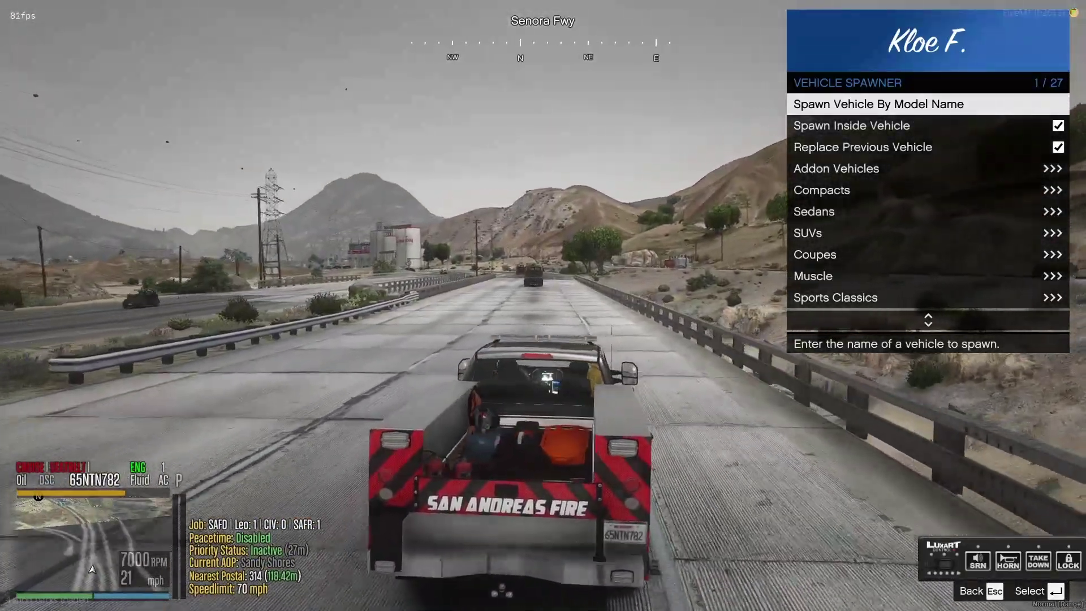